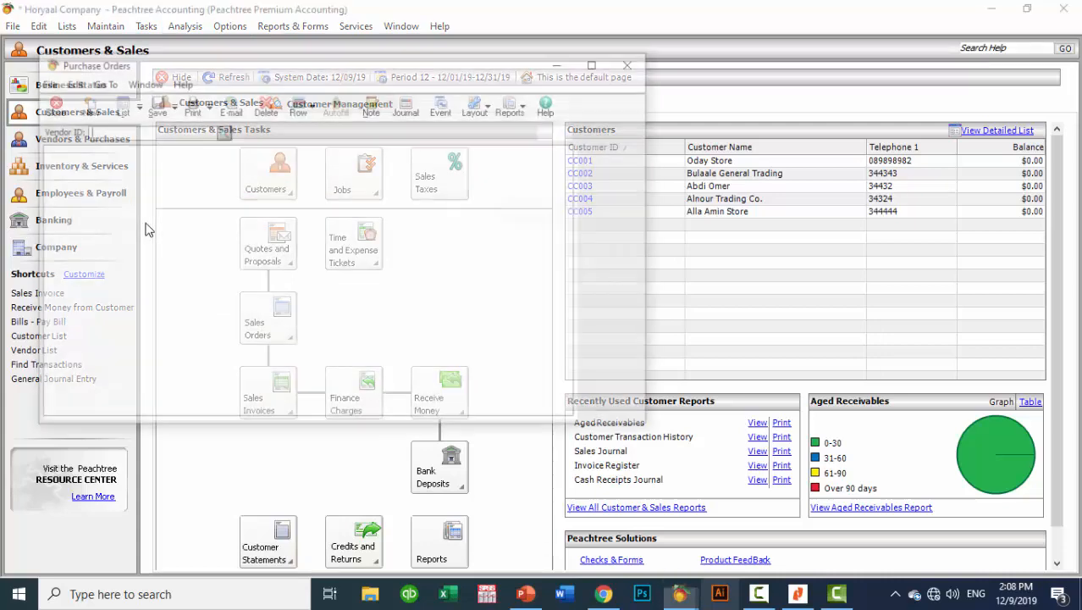
# Maximize the Purchase Orders window and open the vendor lookup list
pyautogui.click(598, 63)
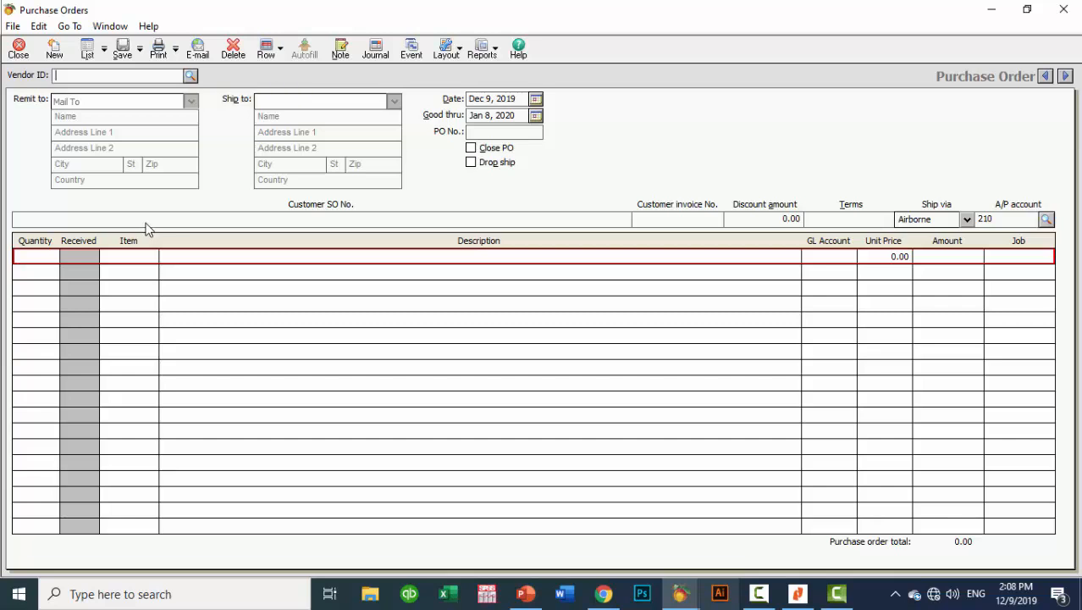
pyautogui.hotkey('shift', '/')
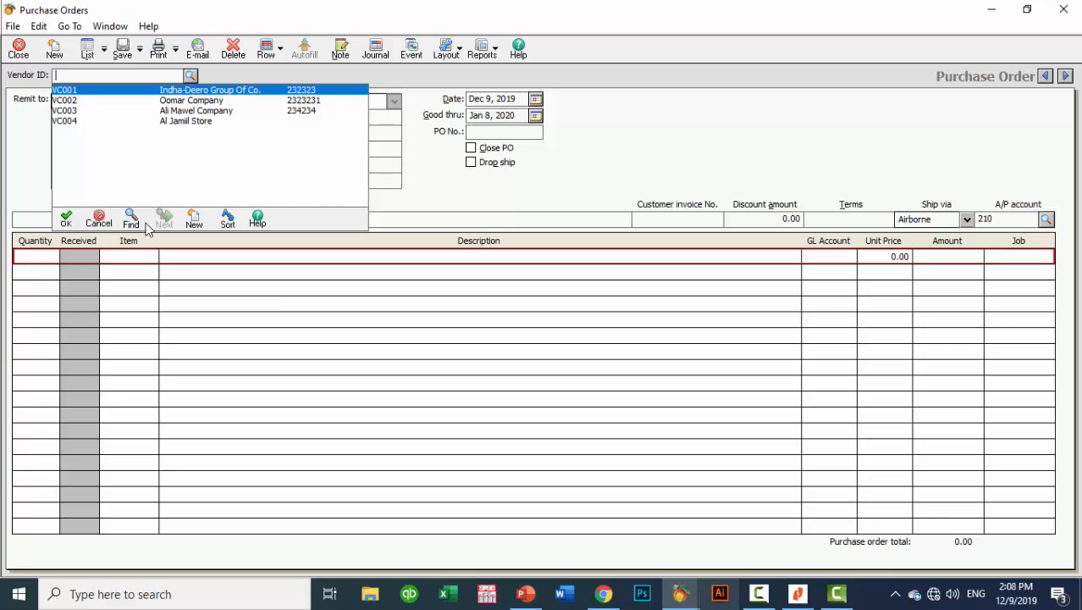
# Switch to the Unit 3 PDF in Nitro Reader and find the purchase order transactions to record for Oomar Company
pyautogui.hotkey('alt', 'Tab')
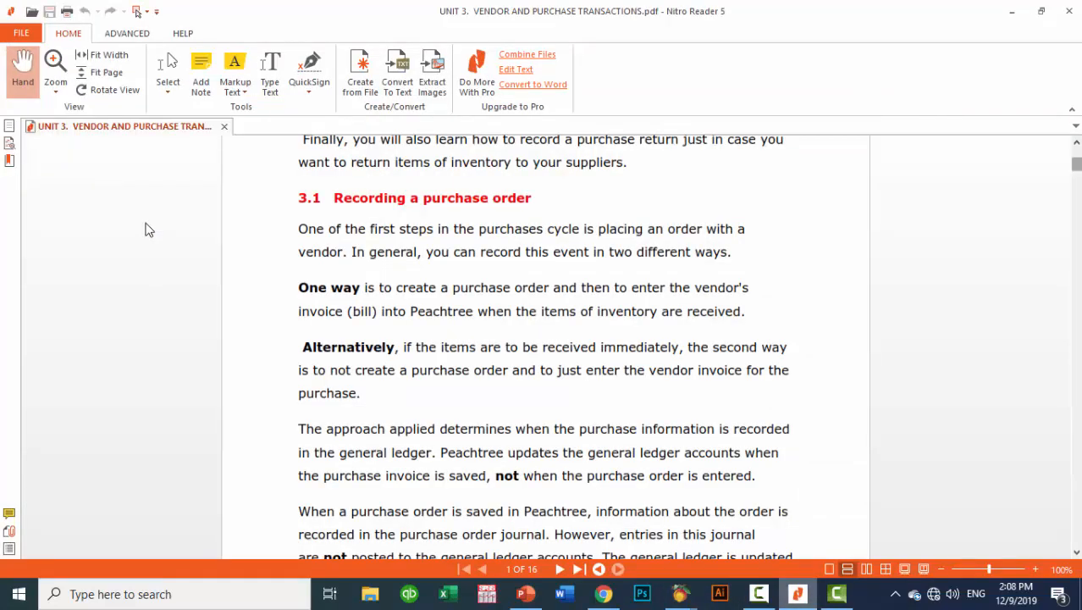
pyautogui.scroll(-12, 145, 230)
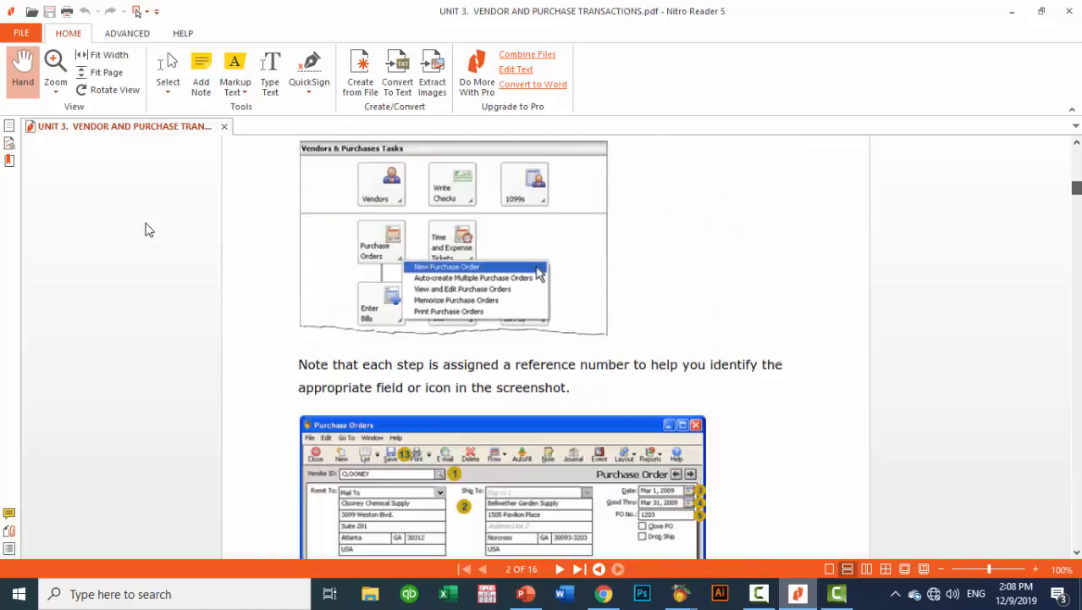
pyautogui.scroll(-5, 146, 230)
pyautogui.scroll(1, 145, 230)
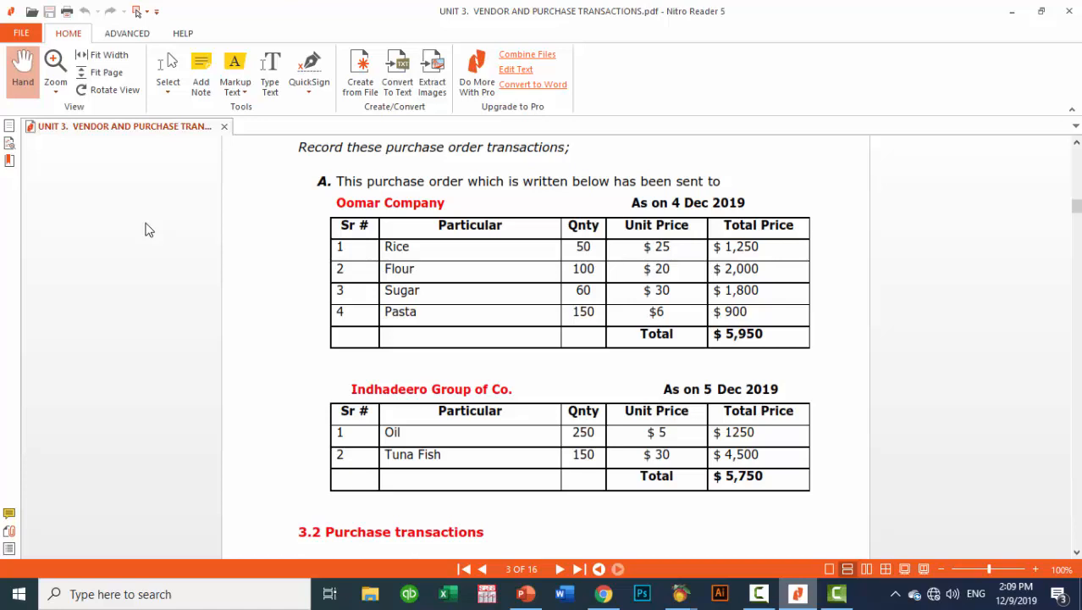
# Return to the Peachtree purchase order and select Oomar Company, VC002, as the vendor
pyautogui.press('super+9')
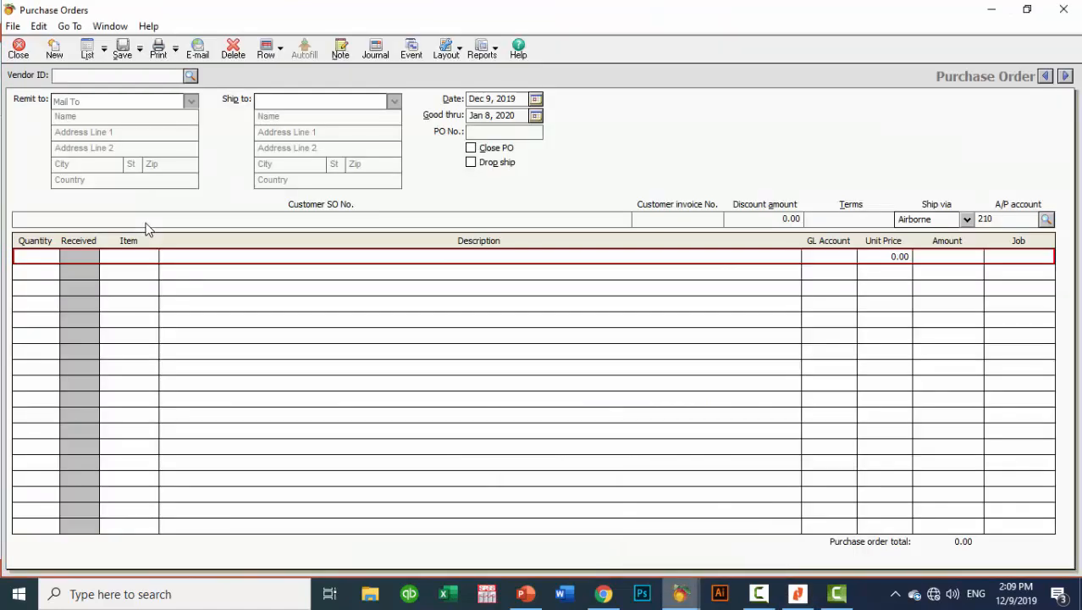
pyautogui.press('?')
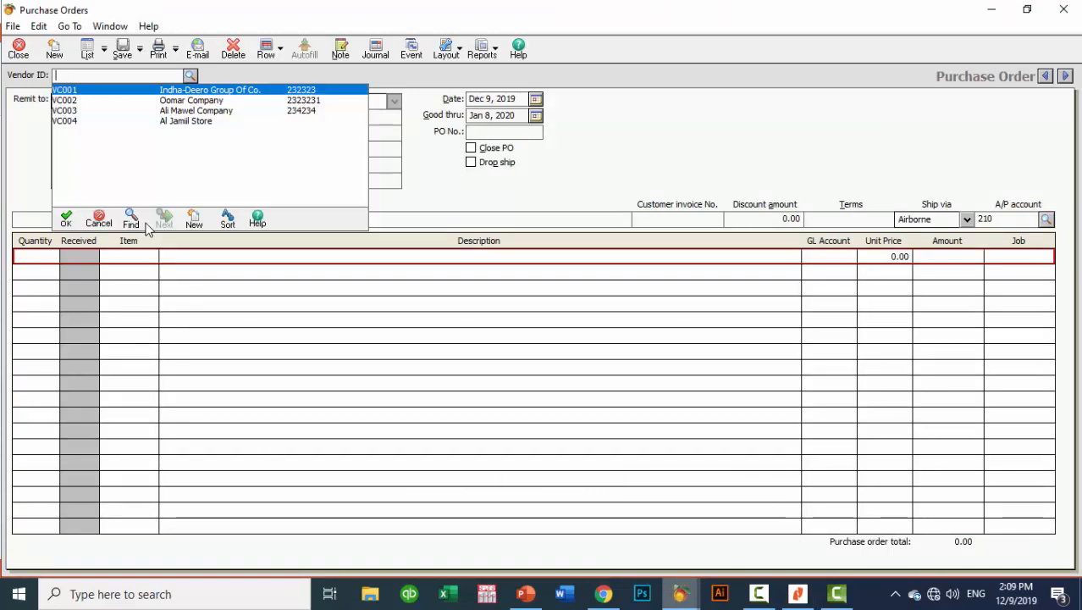
pyautogui.press('Down')
pyautogui.press('Return')
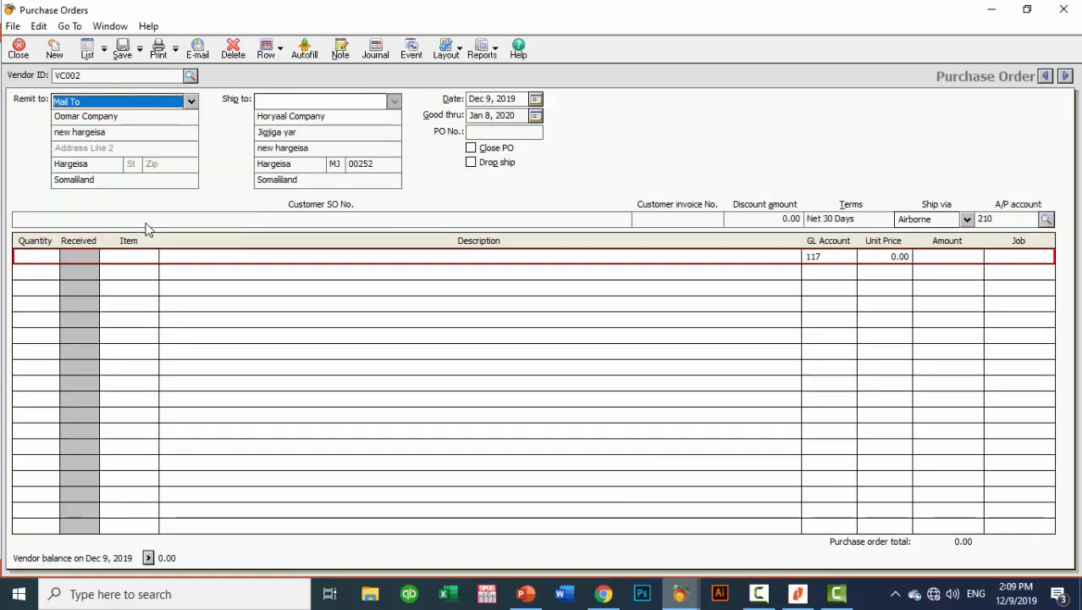
# Check the order date in the PDF exercise and set the purchase order date to Dec 3, 2019
pyautogui.hotkey('alt', 'Tab')
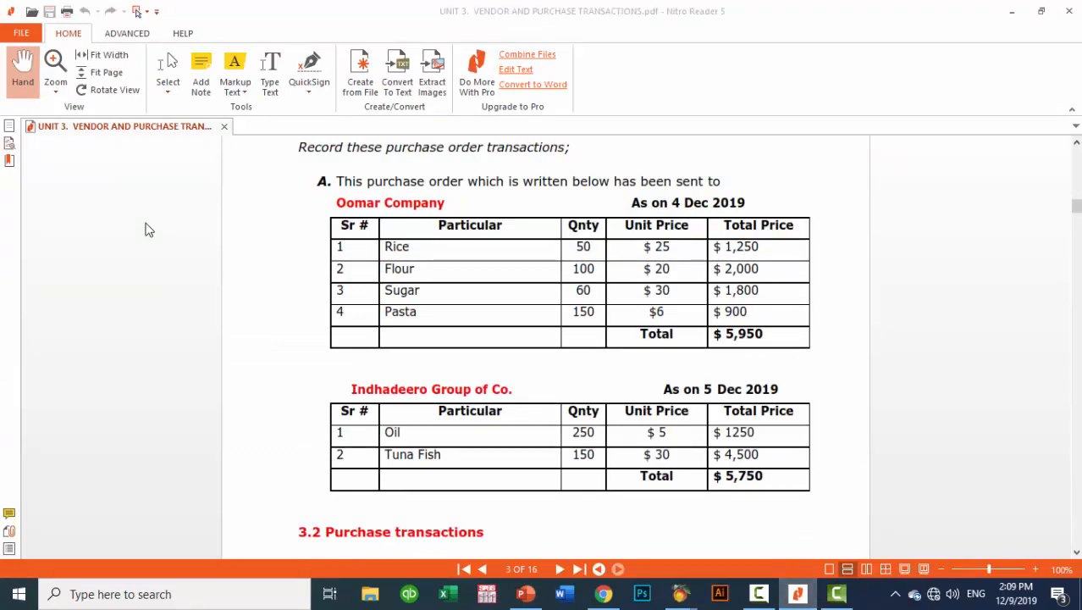
pyautogui.hotkey('alt', 'Tab')
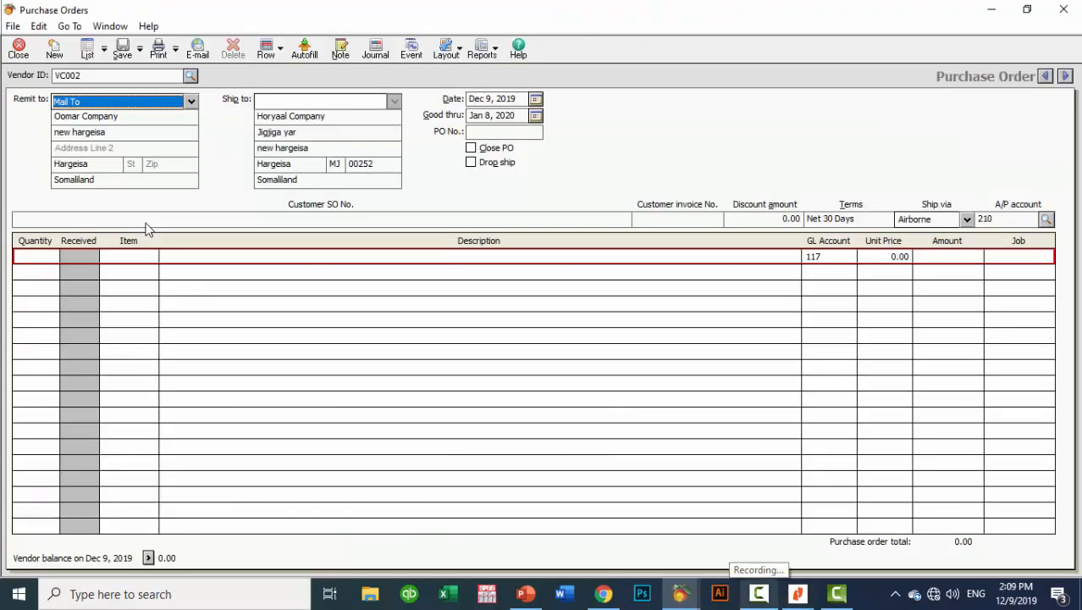
pyautogui.press('Tab')
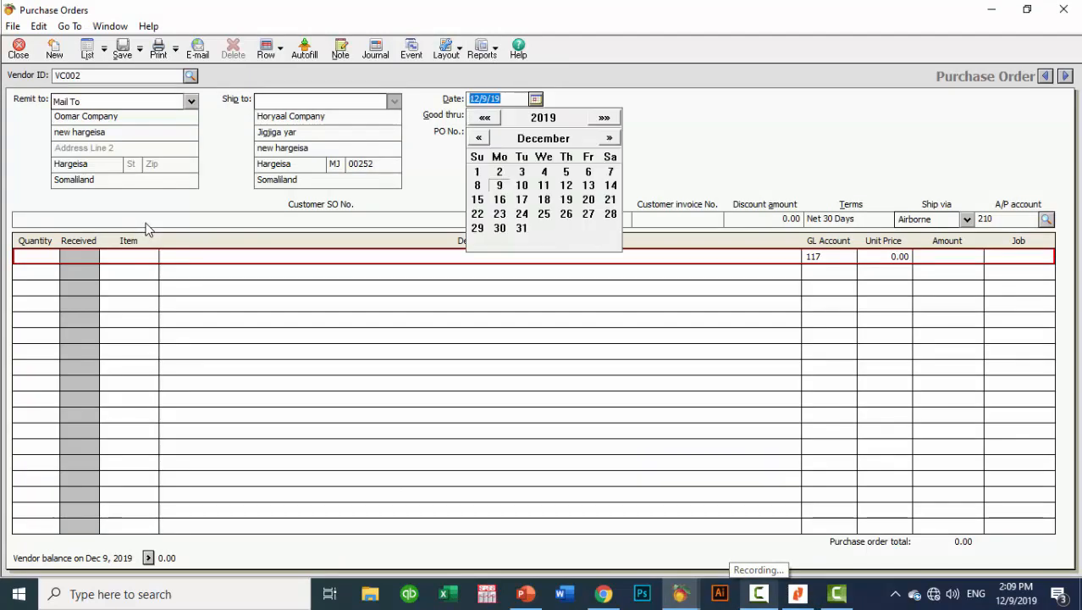
pyautogui.write('3')
pyautogui.press('Tab')
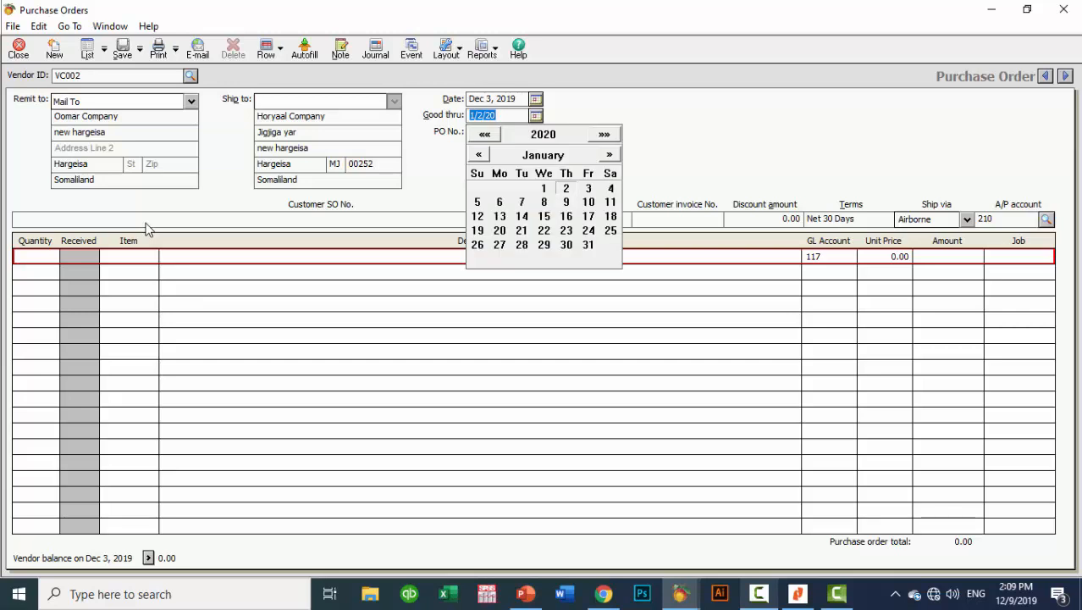
# Set the good-through date to Dec 10, 2019 and enter the purchase order number
pyautogui.press('pageup')
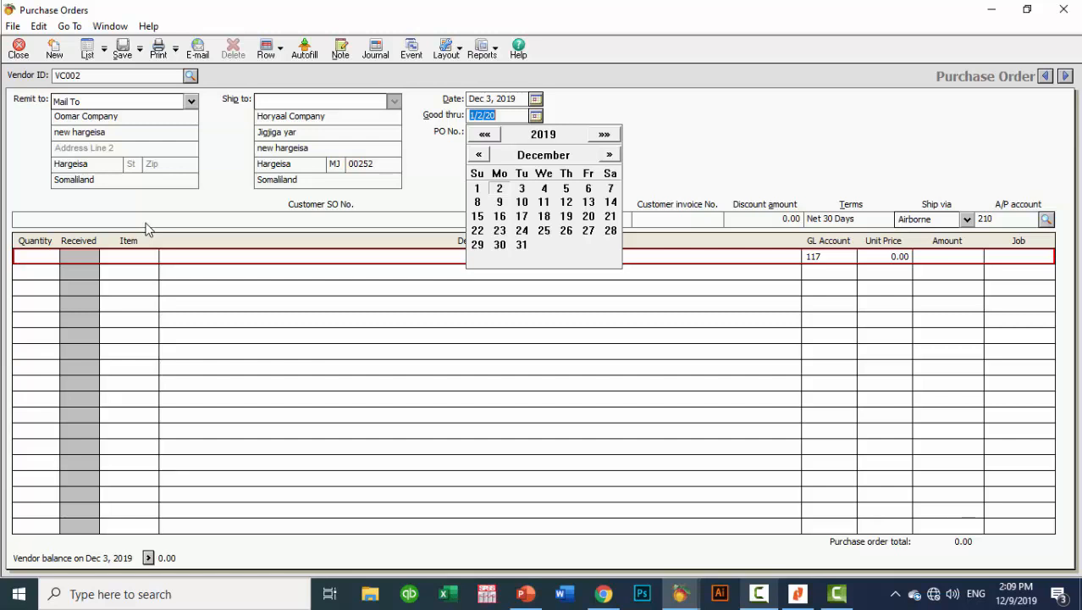
pyautogui.press('Down')
pyautogui.press('Right')
pyautogui.press('Return')
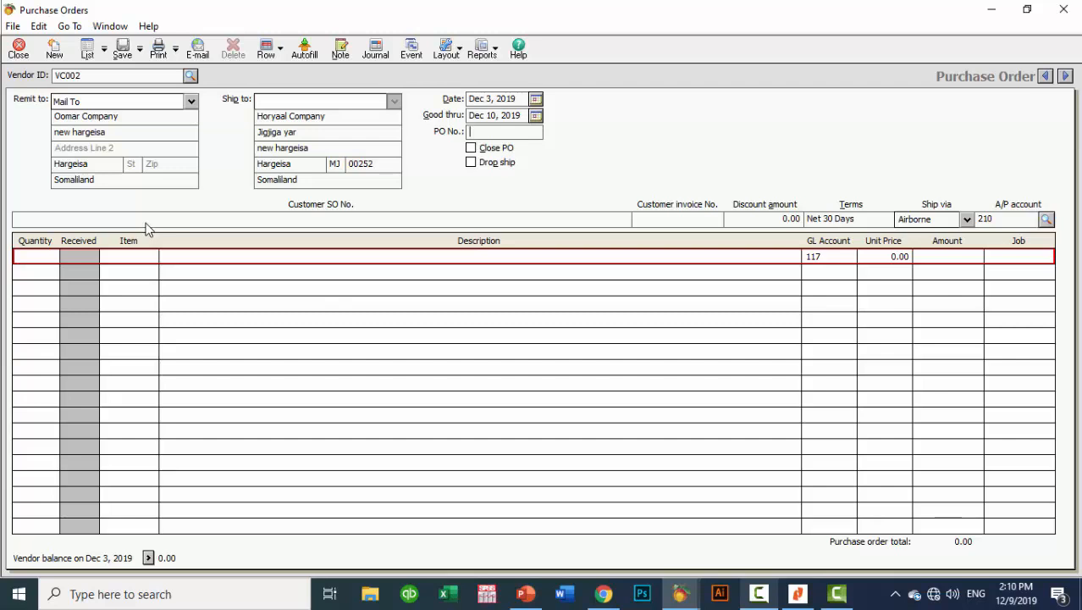
pyautogui.write('PO123')
# Check the rice quantity in the PDF exercise and enter the first order line with quantity 50 and item RC
pyautogui.click(143, 255)
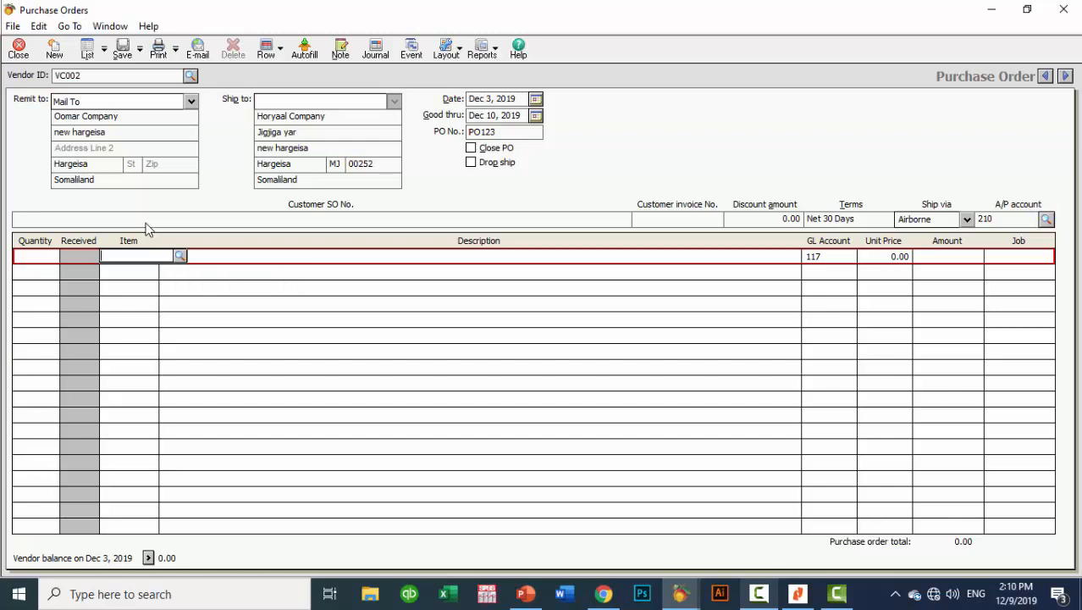
pyautogui.hotkey('shift', 'Tab')
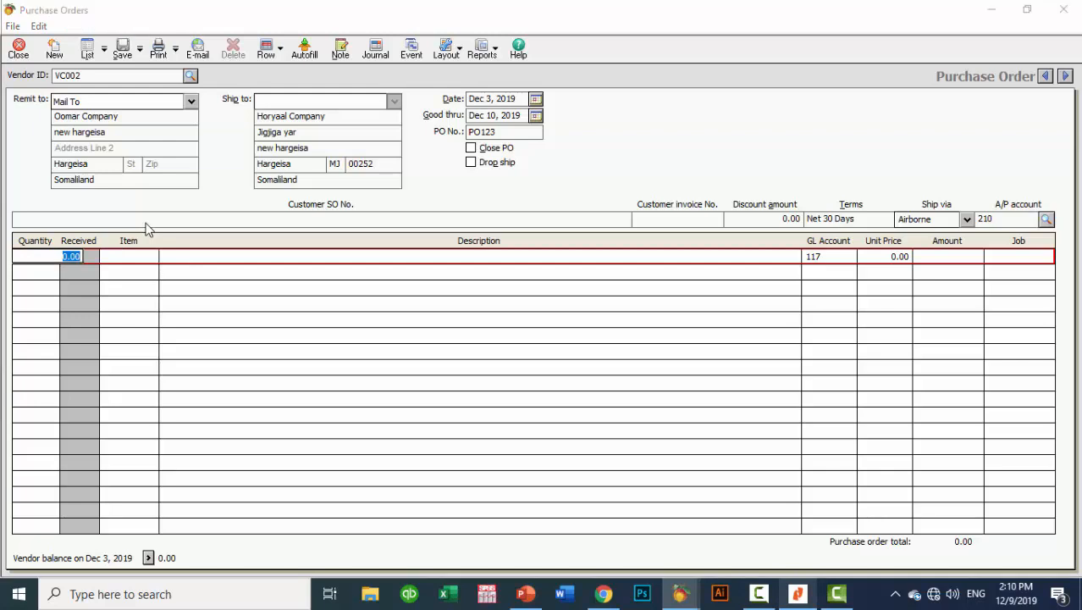
pyautogui.hotkey('alt', 'Tab')
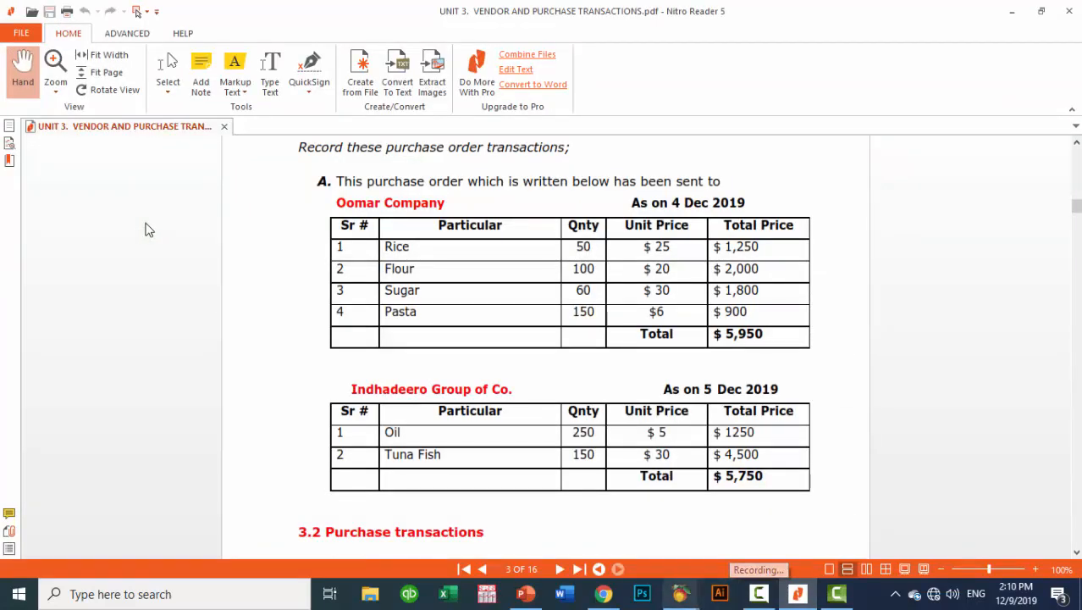
pyautogui.hotkey('alt', 'Tab')
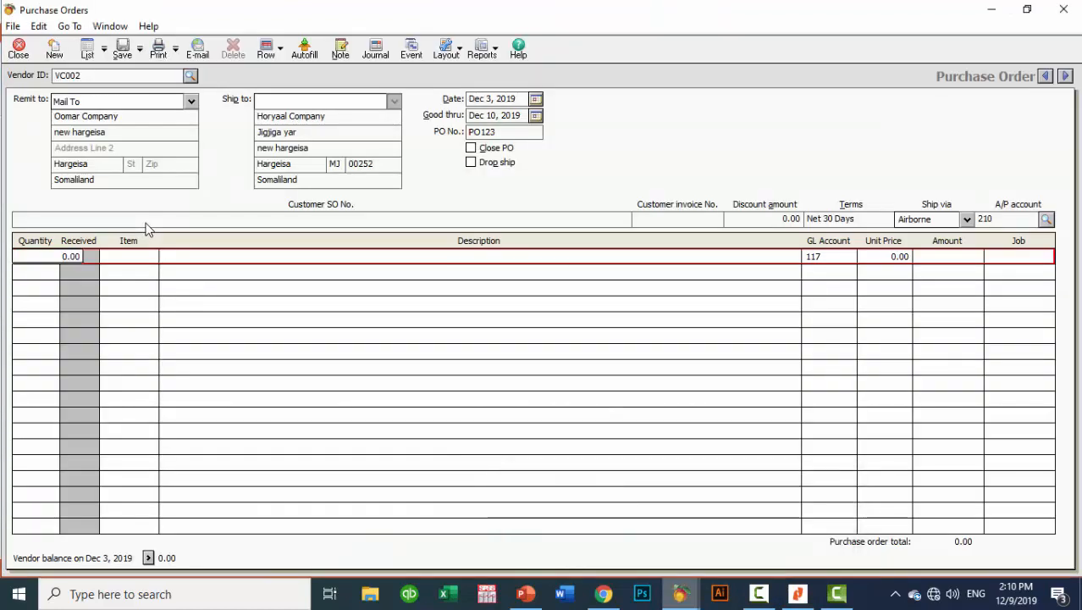
pyautogui.write('5')
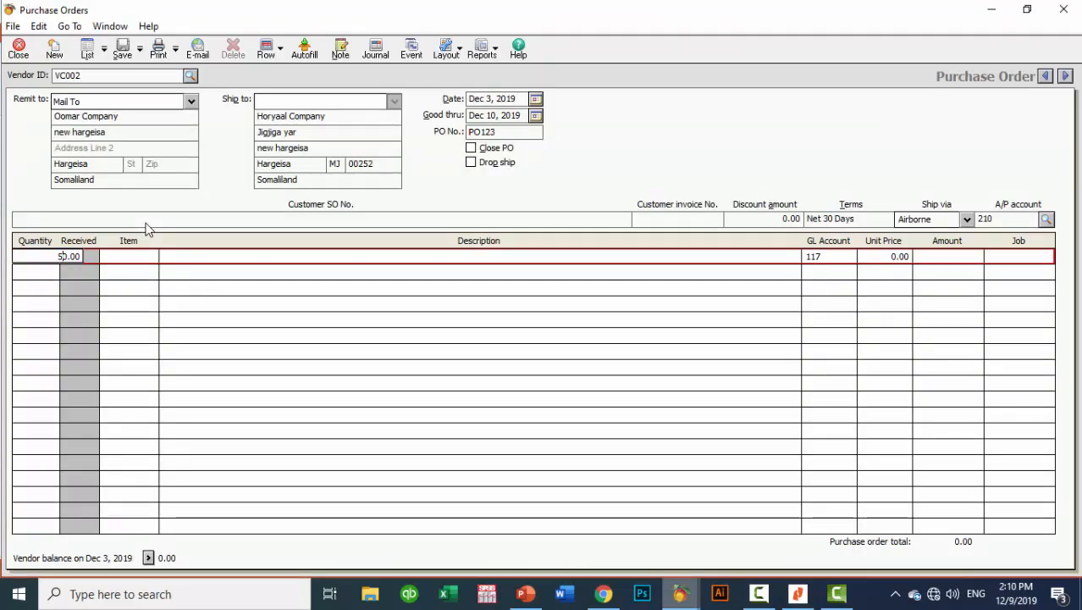
pyautogui.press('Tab')
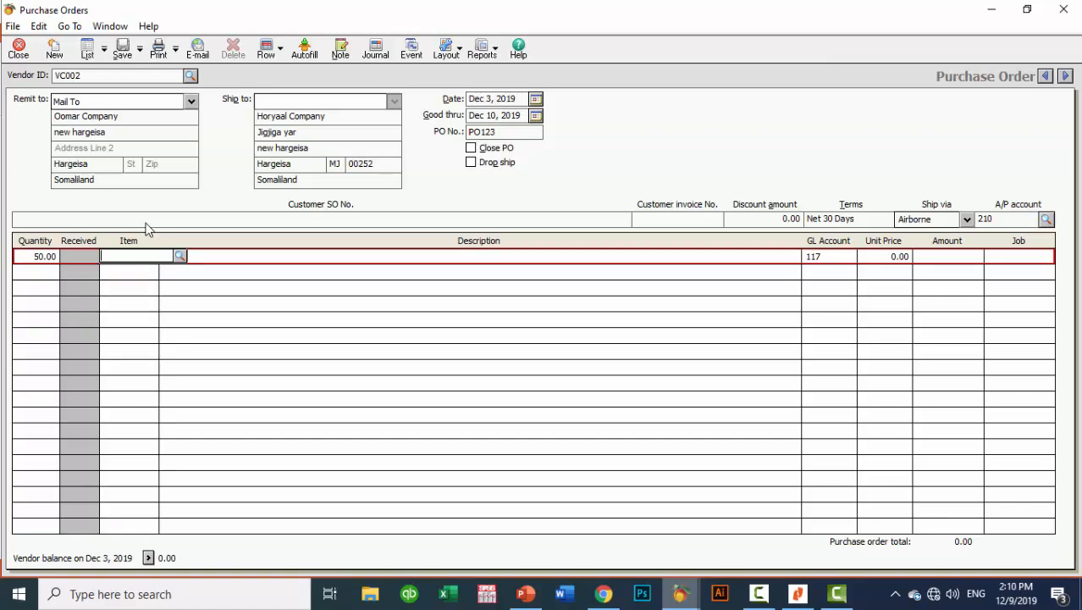
pyautogui.press('?')
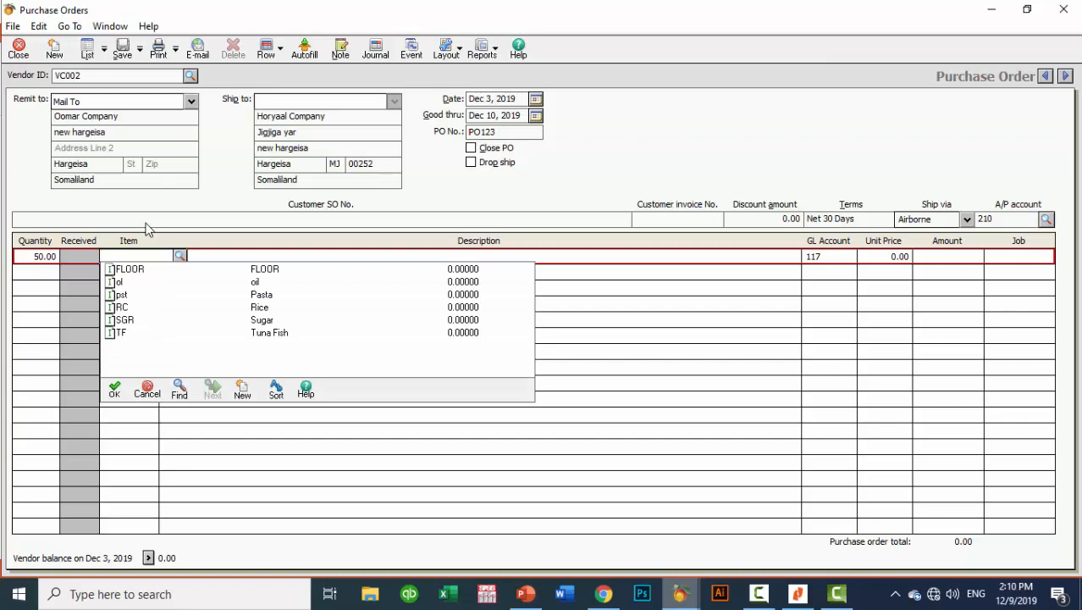
pyautogui.write('RC')
pyautogui.press('Tab')
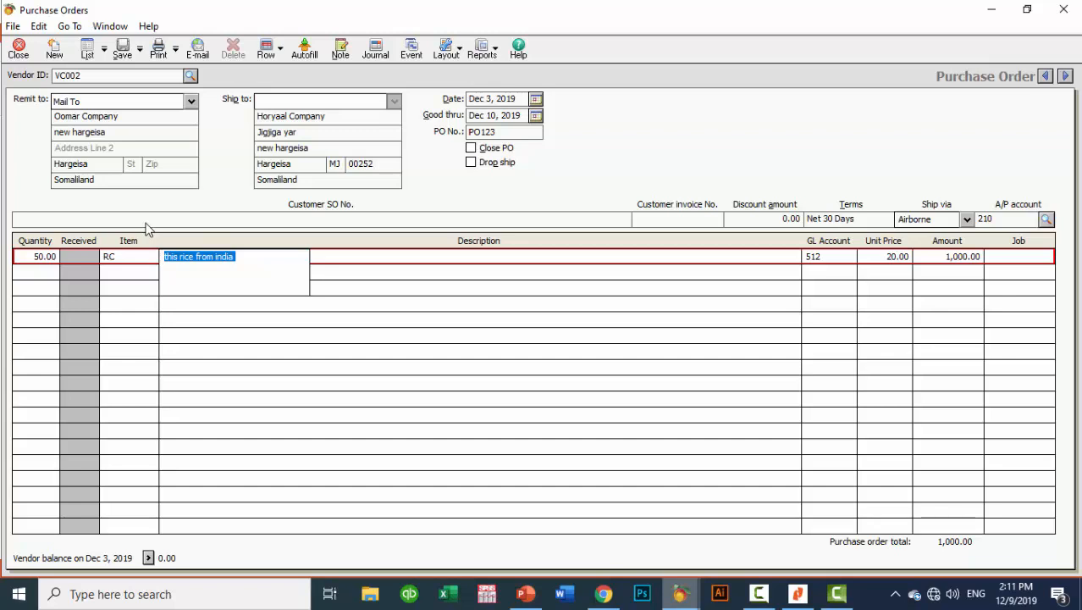
# Check the rice price in the PDF exercise and set the RC line's unit price to 25
pyautogui.hotkey('shift', 'Tab')
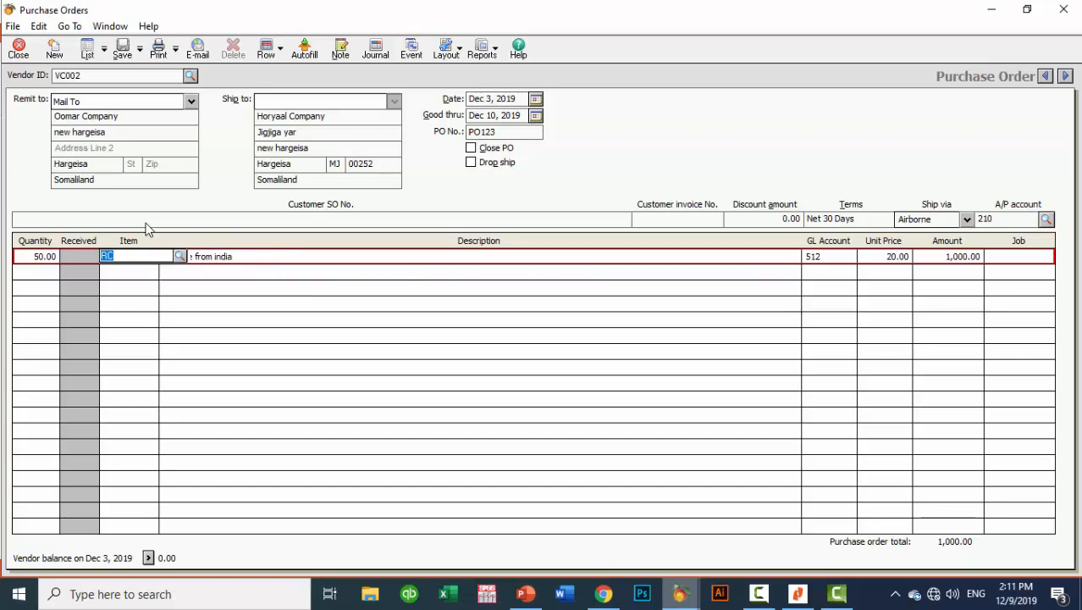
pyautogui.press('Tab')
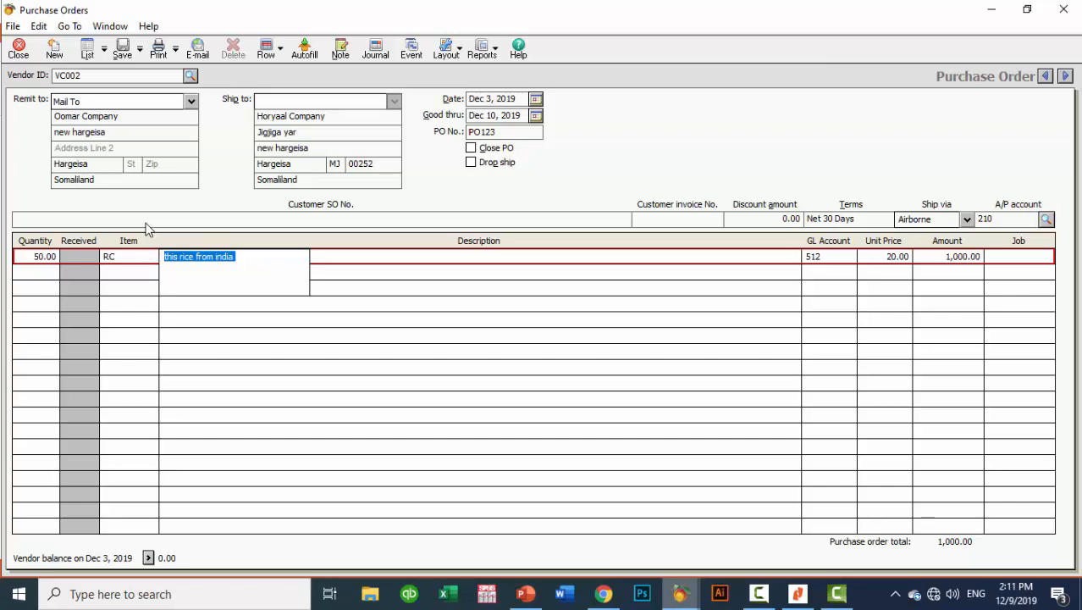
pyautogui.press('Tab')
pyautogui.press('Tab')
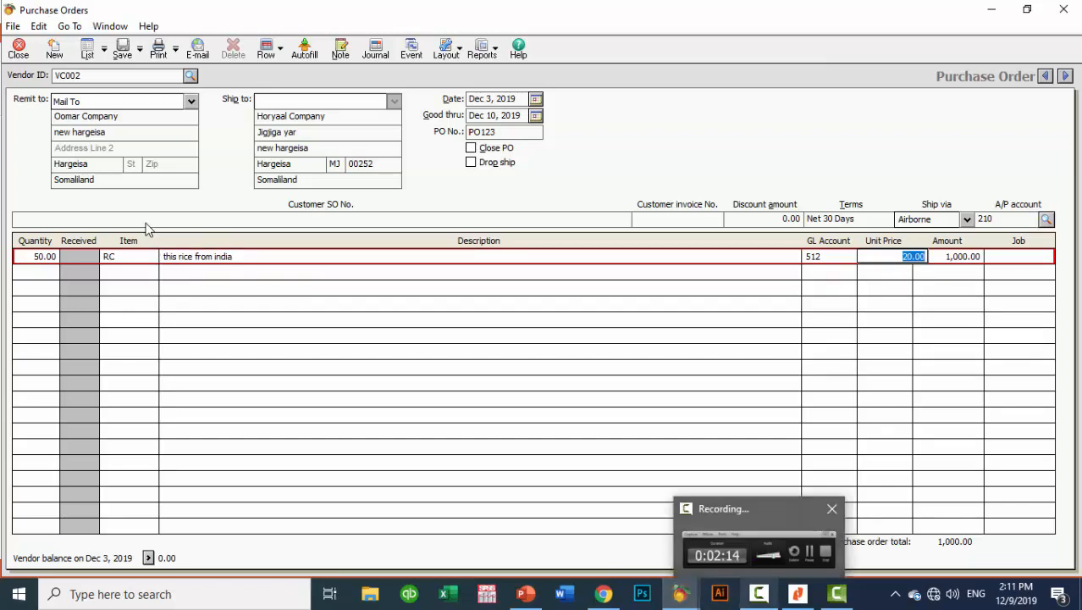
pyautogui.click(798, 593)
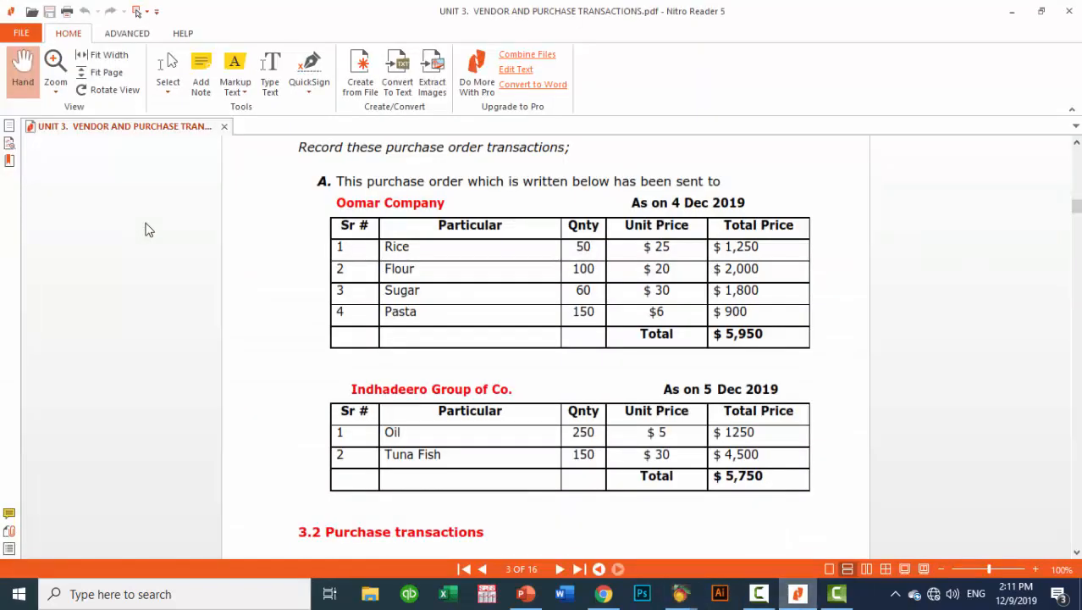
pyautogui.hotkey('alt', 'Tab')
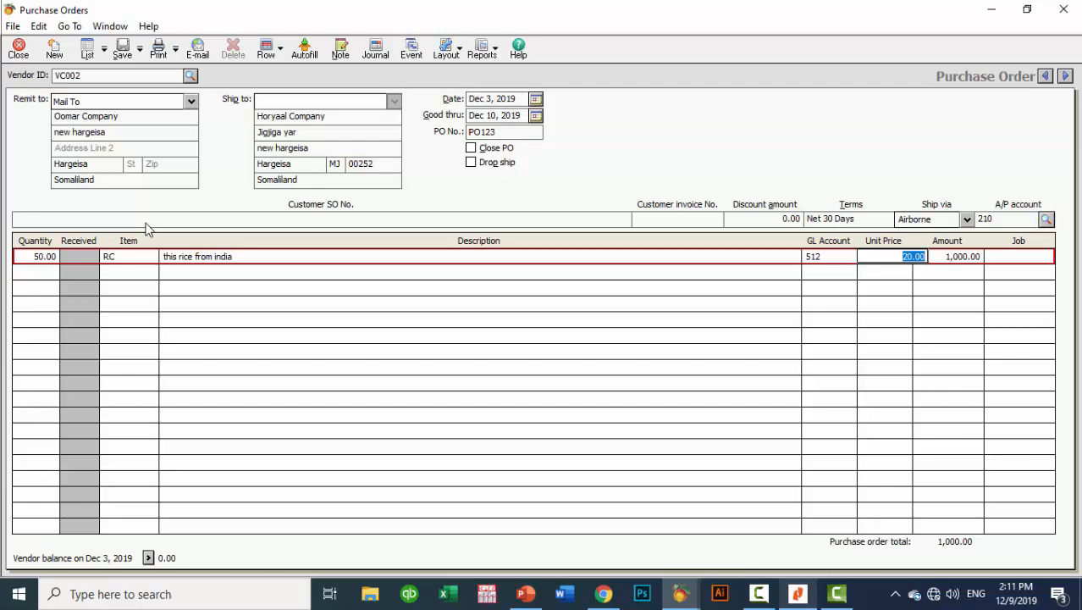
pyautogui.write('25')
pyautogui.press('Return')
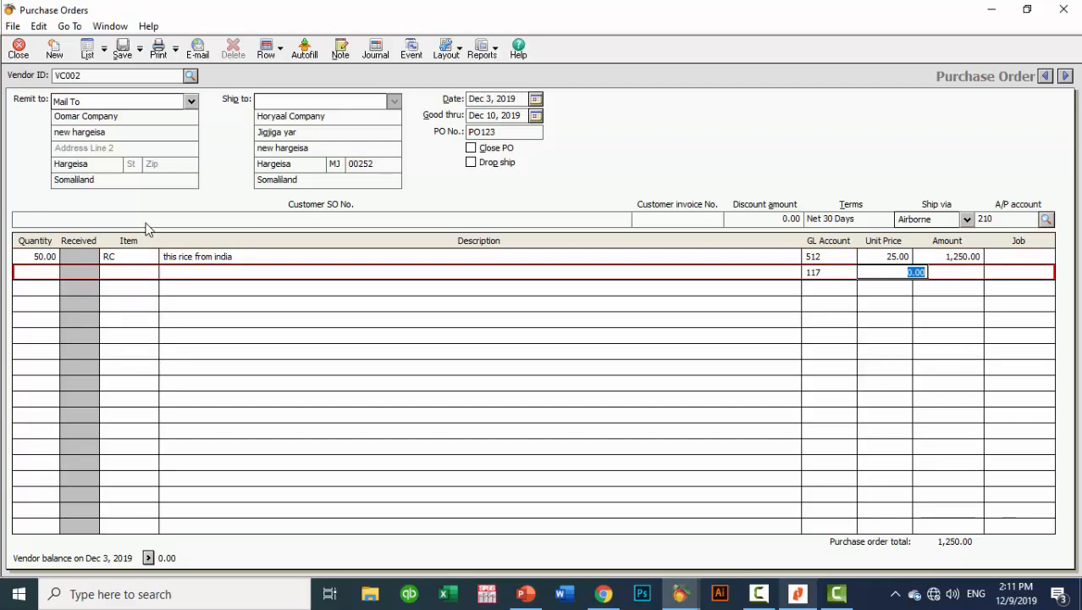
# Change the GL account of the RC line to 117, Inventories
pyautogui.press('Up')
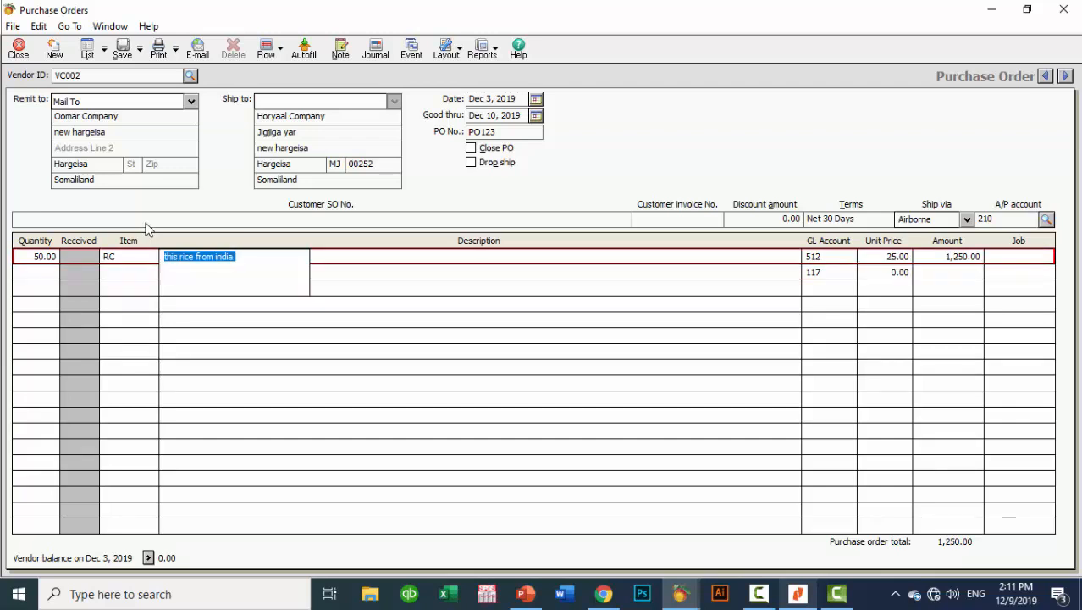
pyautogui.press('Tab')
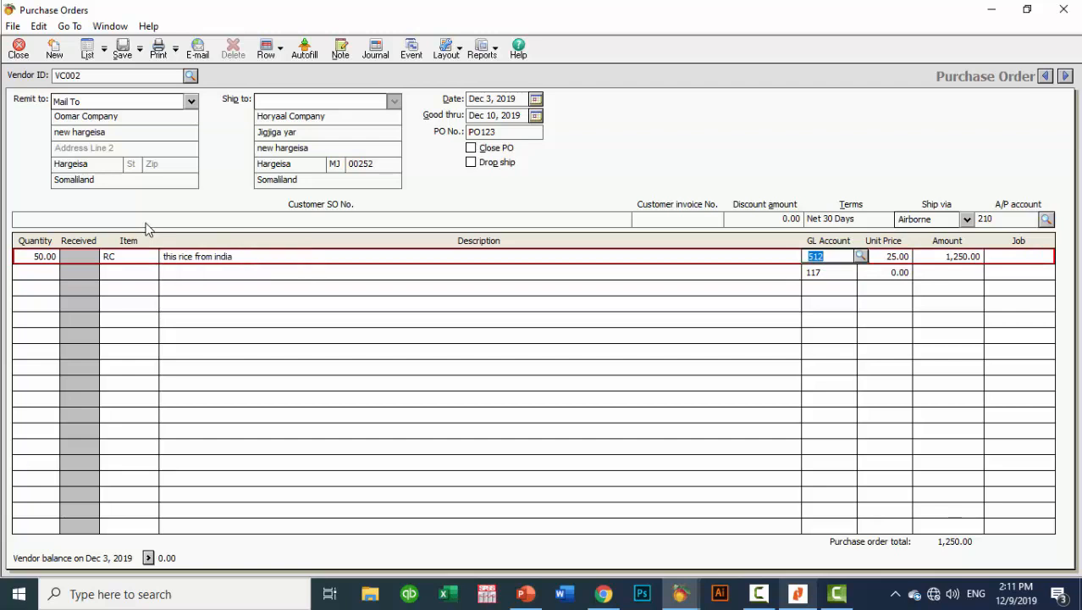
pyautogui.press('?')
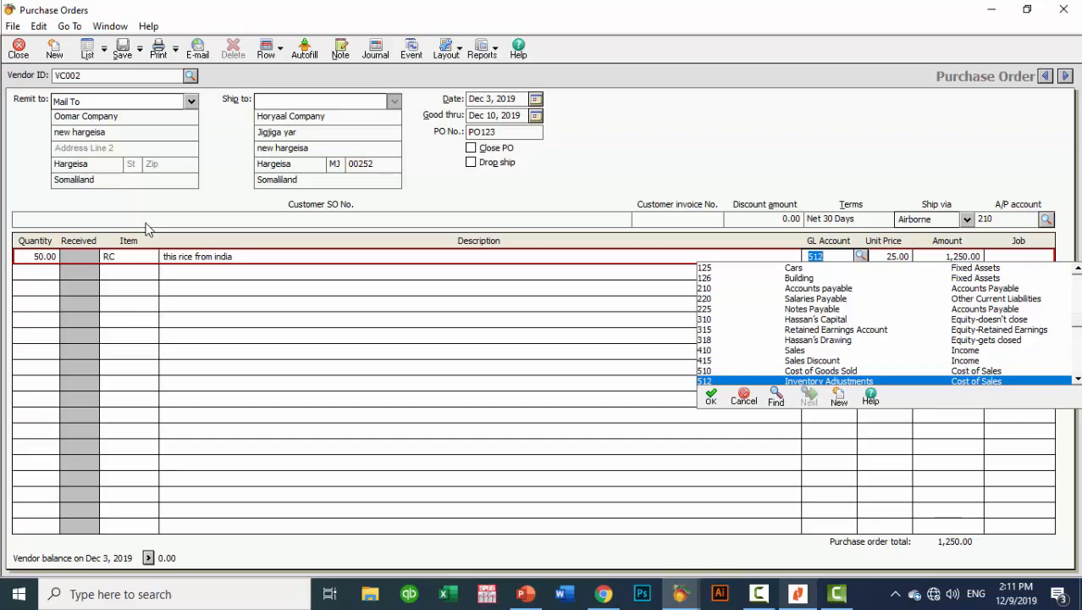
pyautogui.scroll(7, 146, 230)
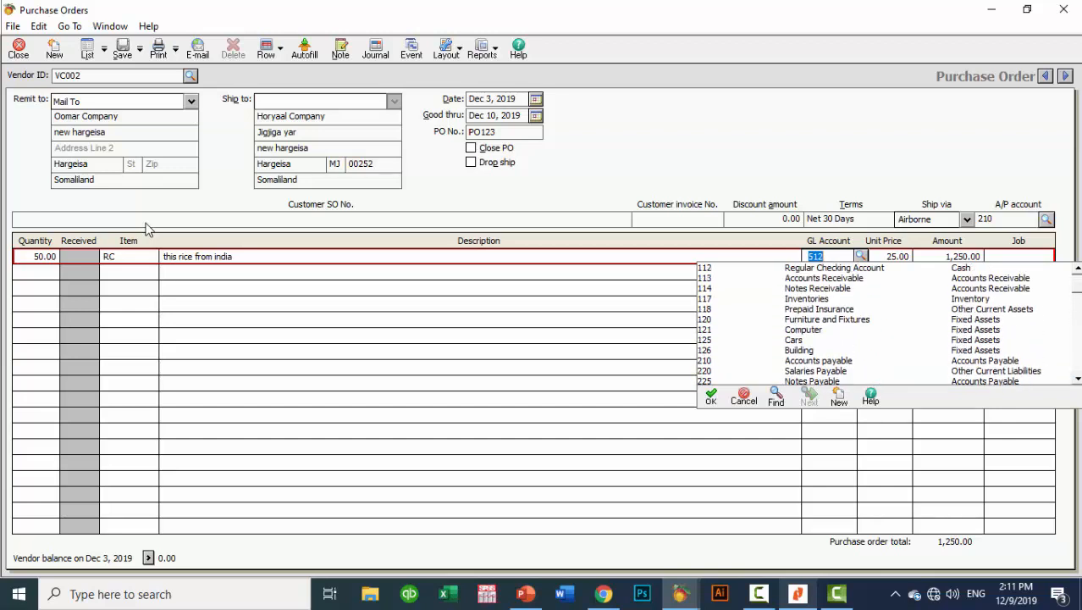
pyautogui.write('117')
pyautogui.press('Tab')
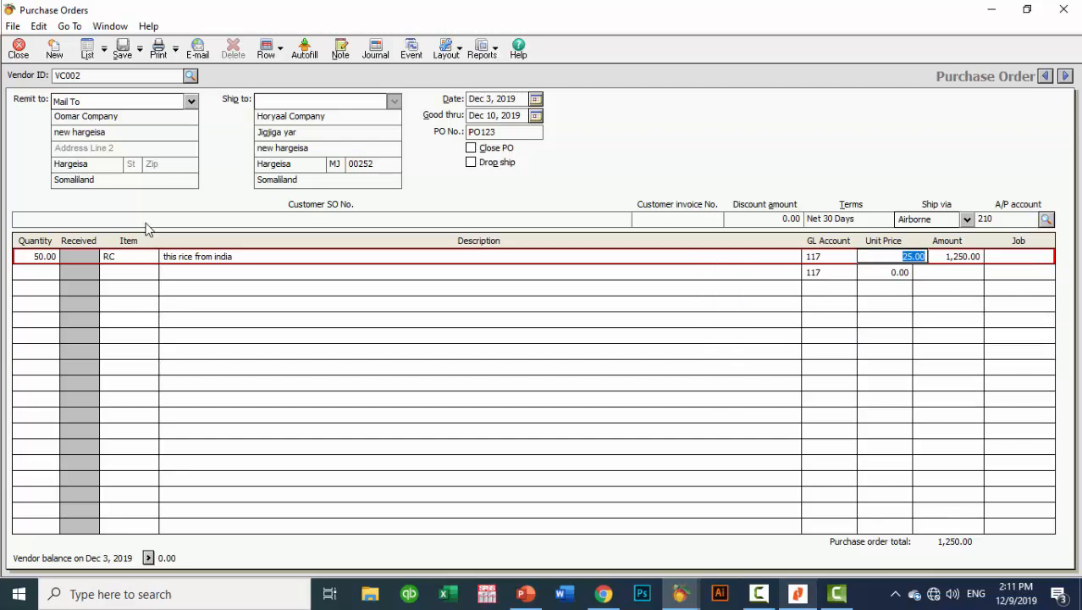
# Review the GL account choices for the RC line and keep 117, Inventories
pyautogui.hotkey('shift', 'Tab')
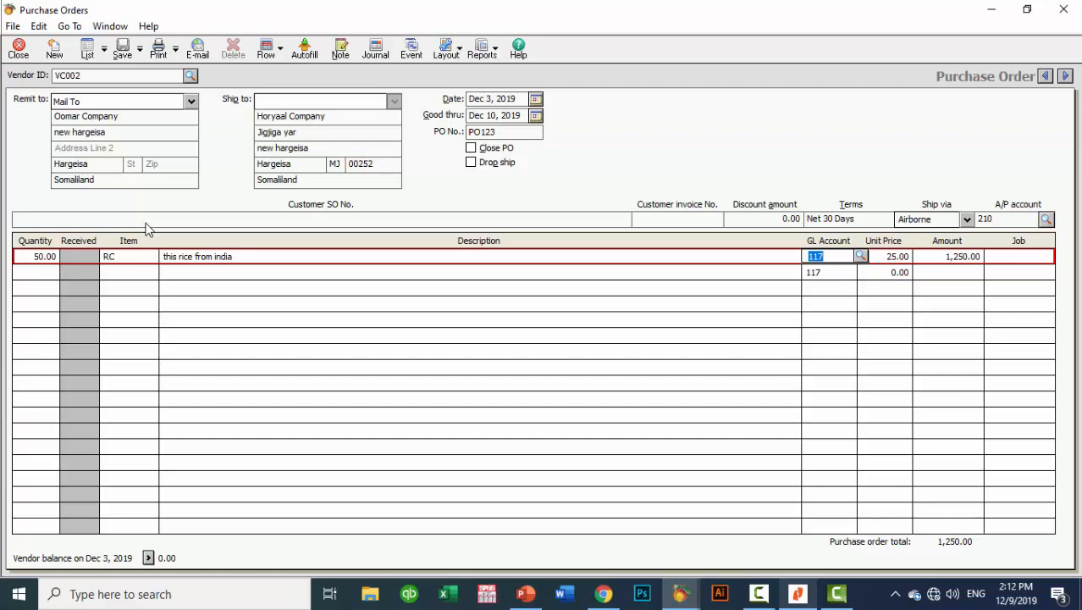
pyautogui.press('?')
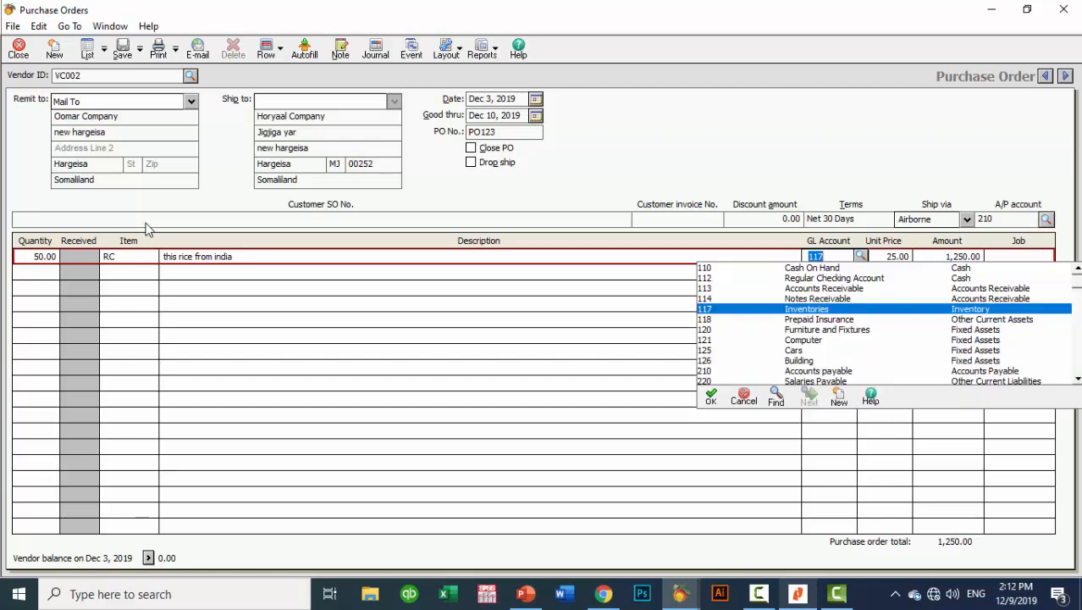
pyautogui.press('Return')
pyautogui.press('Return')
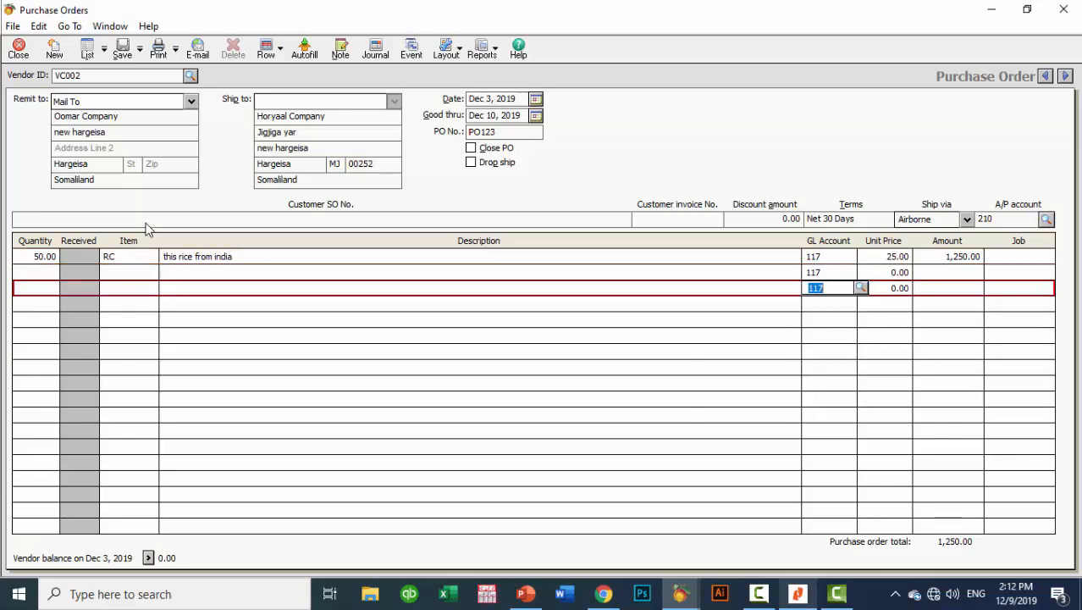
pyautogui.press('Up')
pyautogui.press('Up')
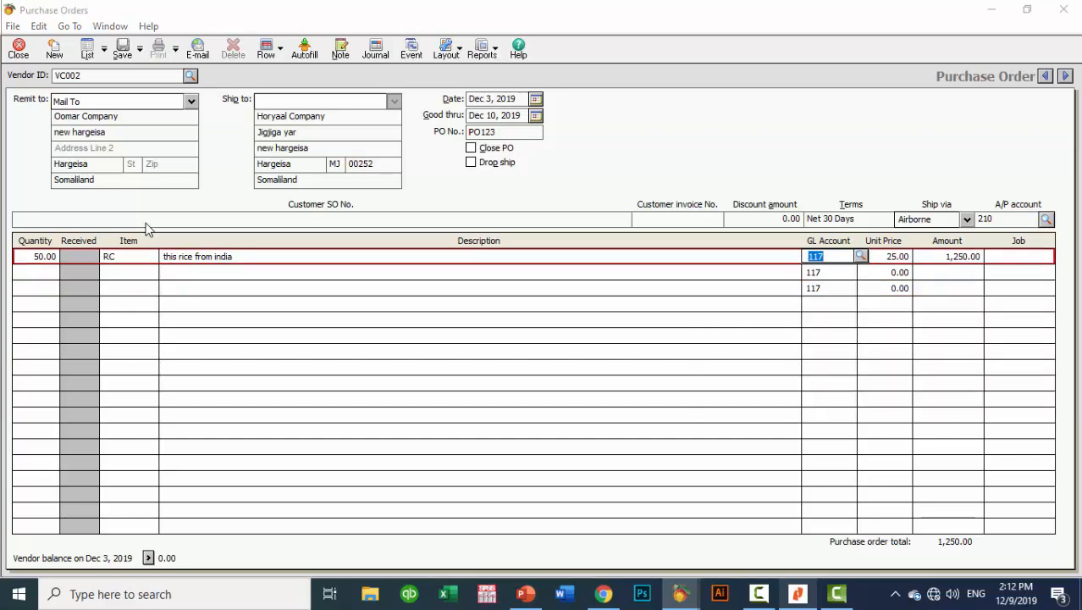
# Check the flour quantity in the PDF exercise and enter the second order line with quantity 100 and item FLOOR
pyautogui.hotkey('alt', 'Tab')
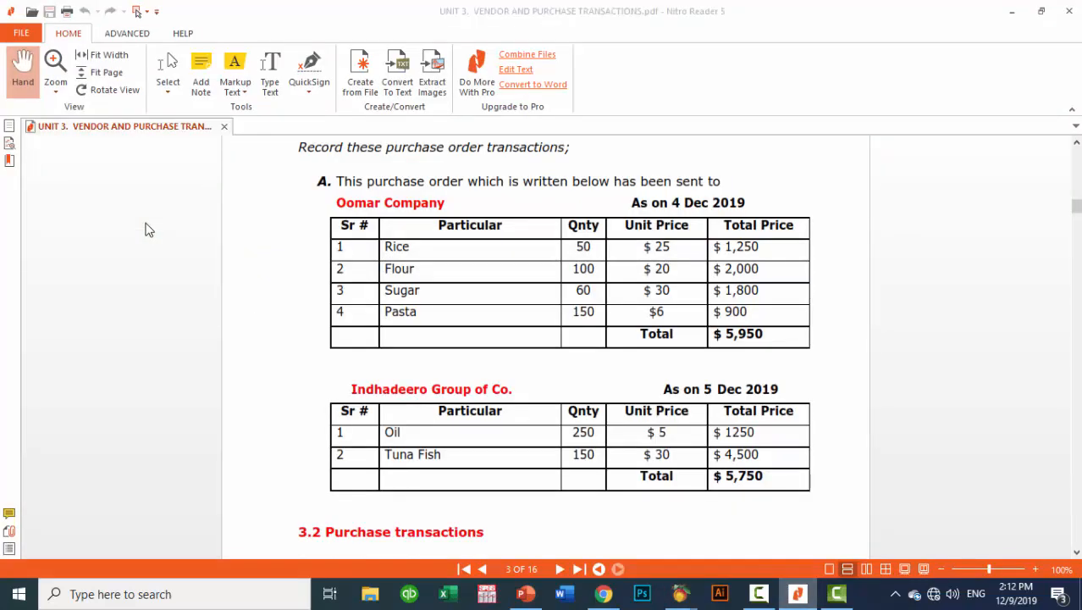
pyautogui.hotkey('alt', 'Tab')
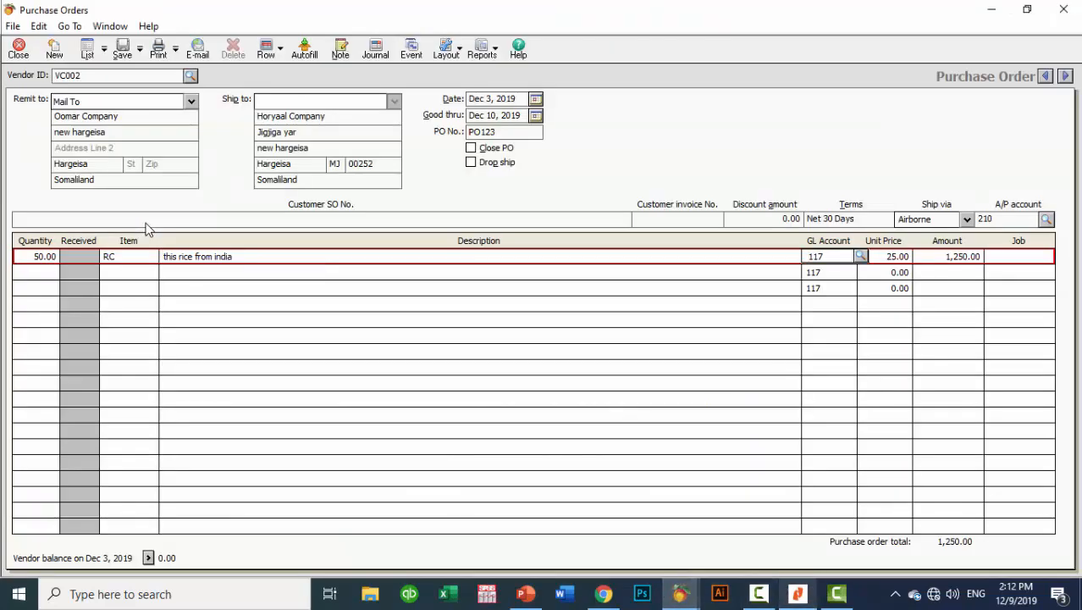
pyautogui.hotkey('alt', 'Tab')
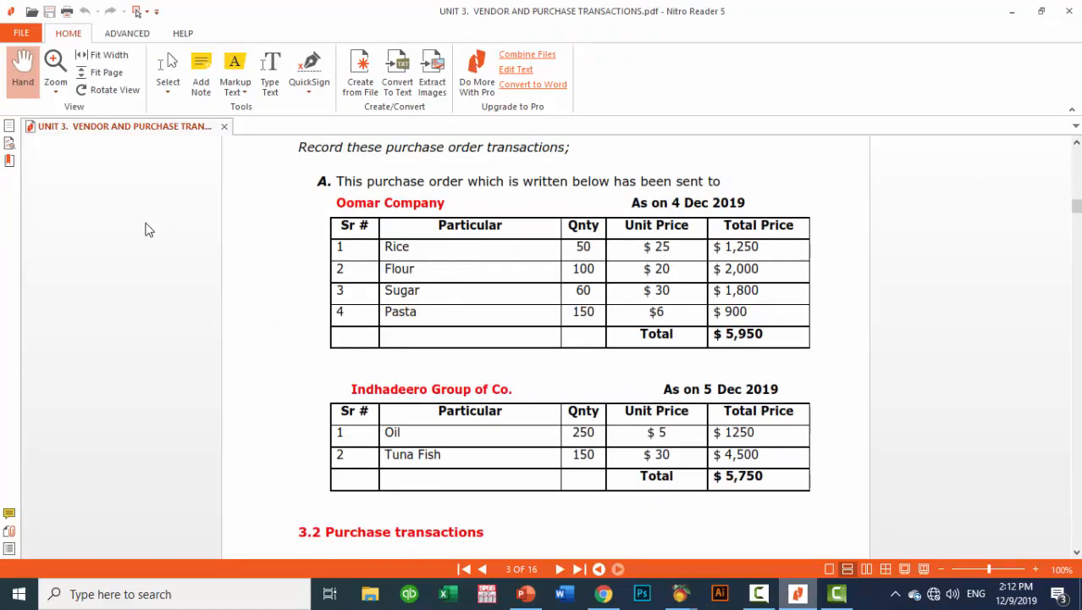
pyautogui.hotkey('alt', 'Tab')
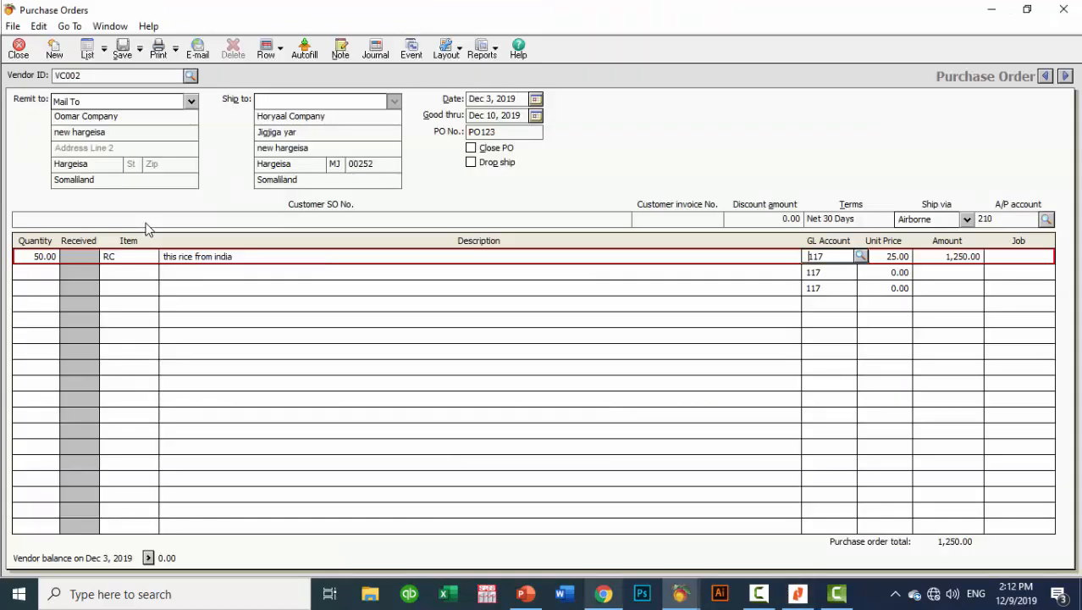
pyautogui.press('Down')
pyautogui.write('100')
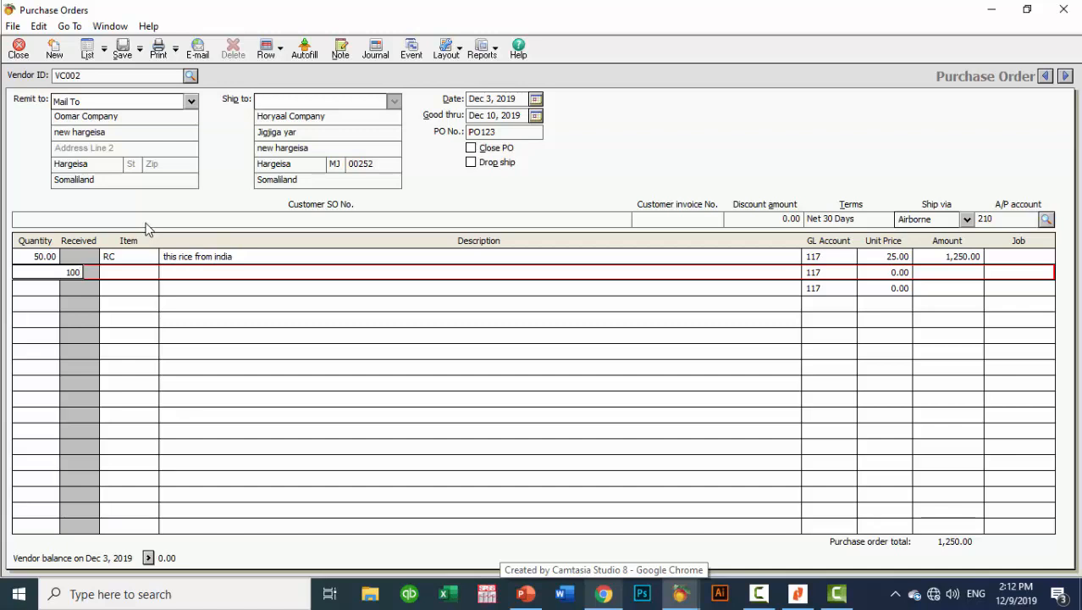
pyautogui.press('Tab')
pyautogui.hotkey('shift', '/')
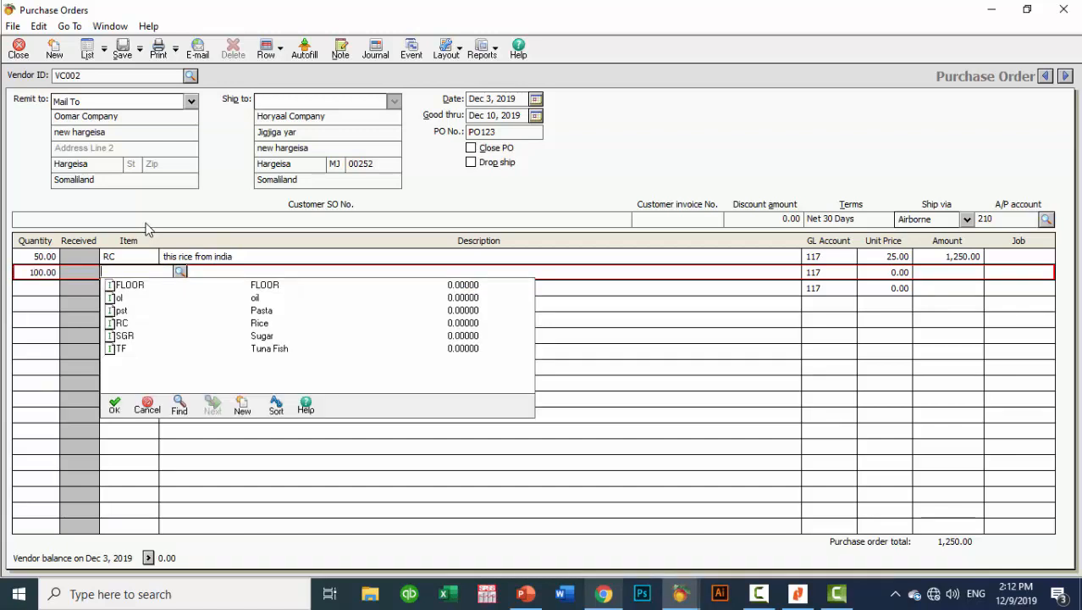
pyautogui.press('Return')
# Clear the description of the FLOOR line
pyautogui.press('End')
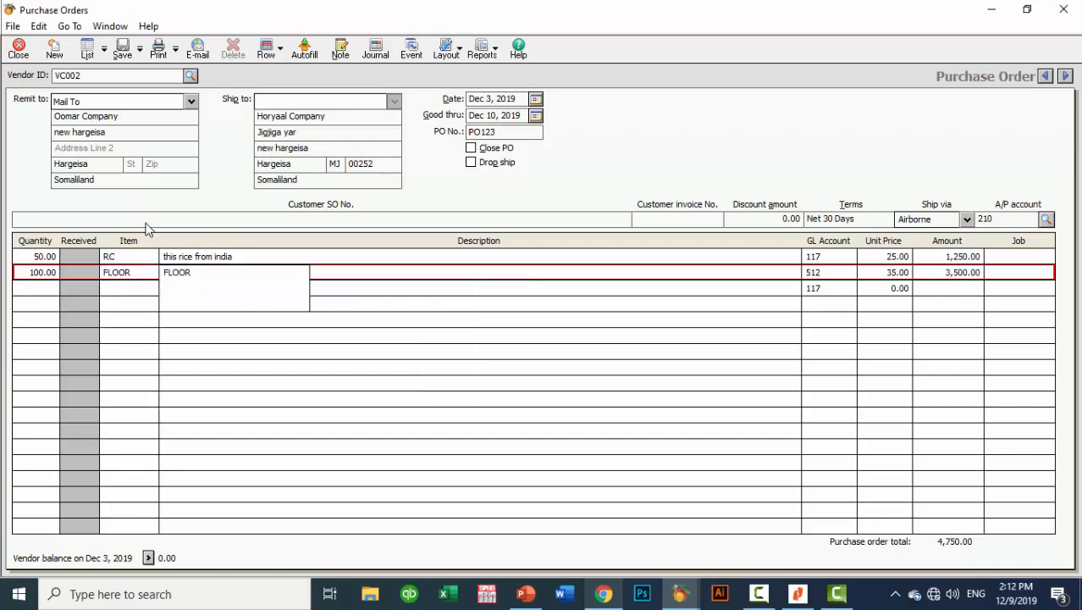
pyautogui.hotkey('shift', 'Home')
pyautogui.press('BackSpace')
pyautogui.press('Tab')
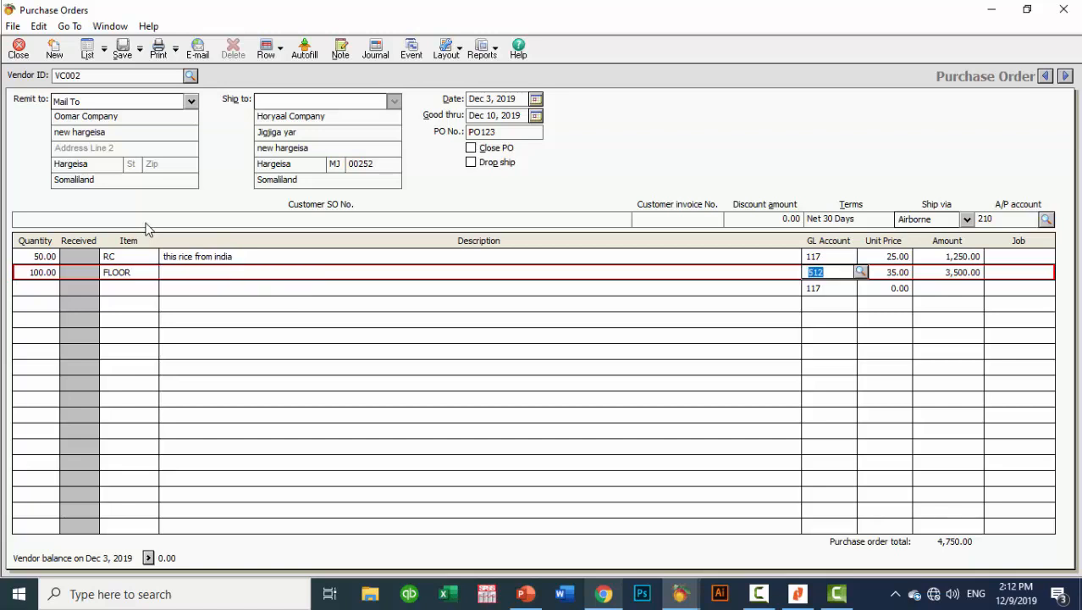
# Change the GL account of the FLOOR line to 117, Inventories
pyautogui.press('?')
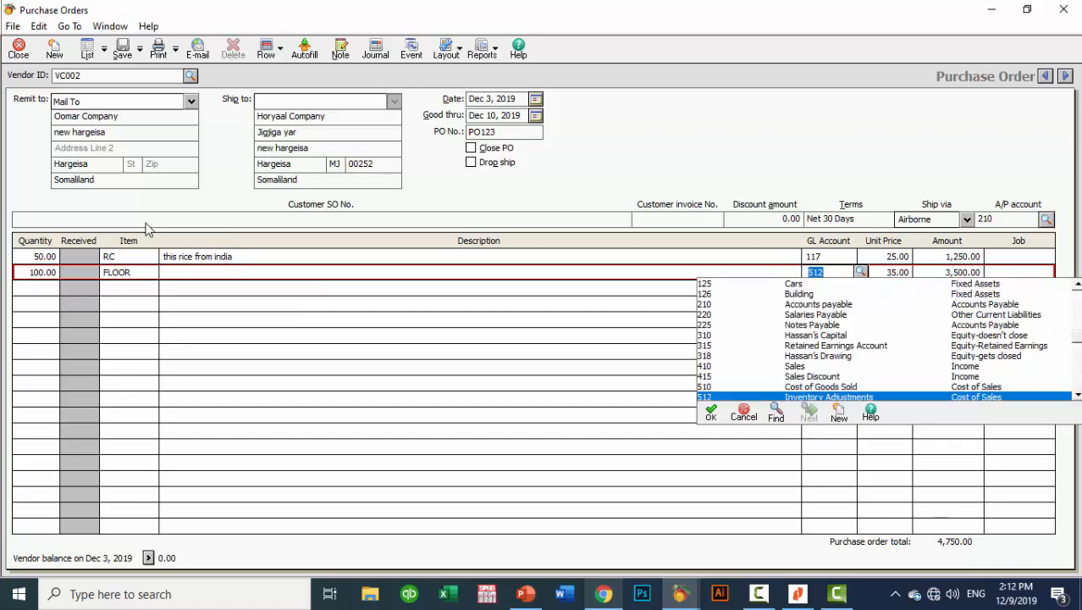
pyautogui.scroll(6, 146, 229)
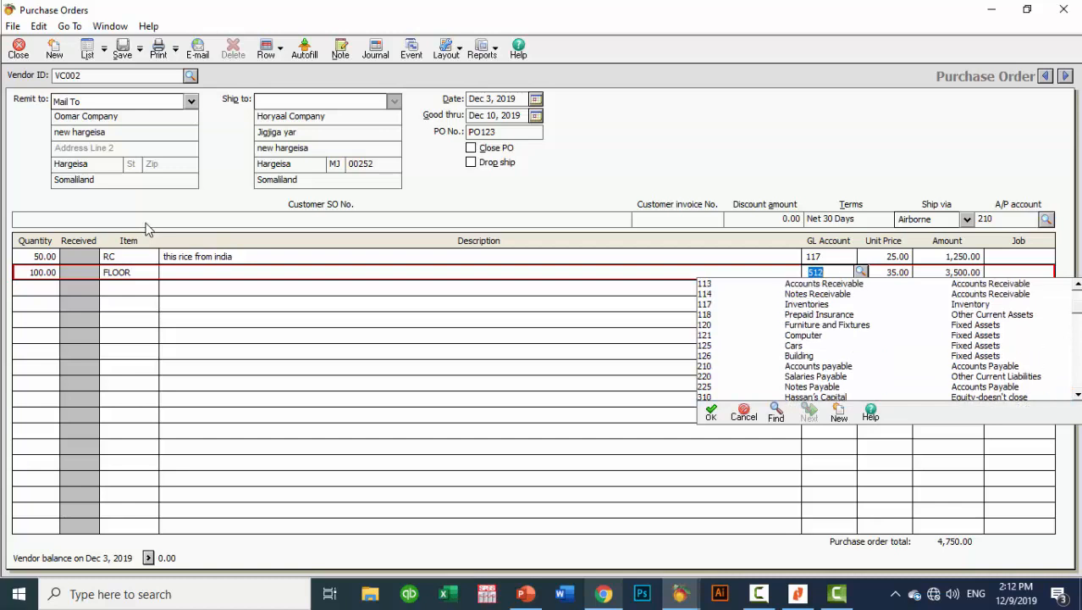
pyautogui.press('Down')
pyautogui.press('Down')
pyautogui.press('Return')
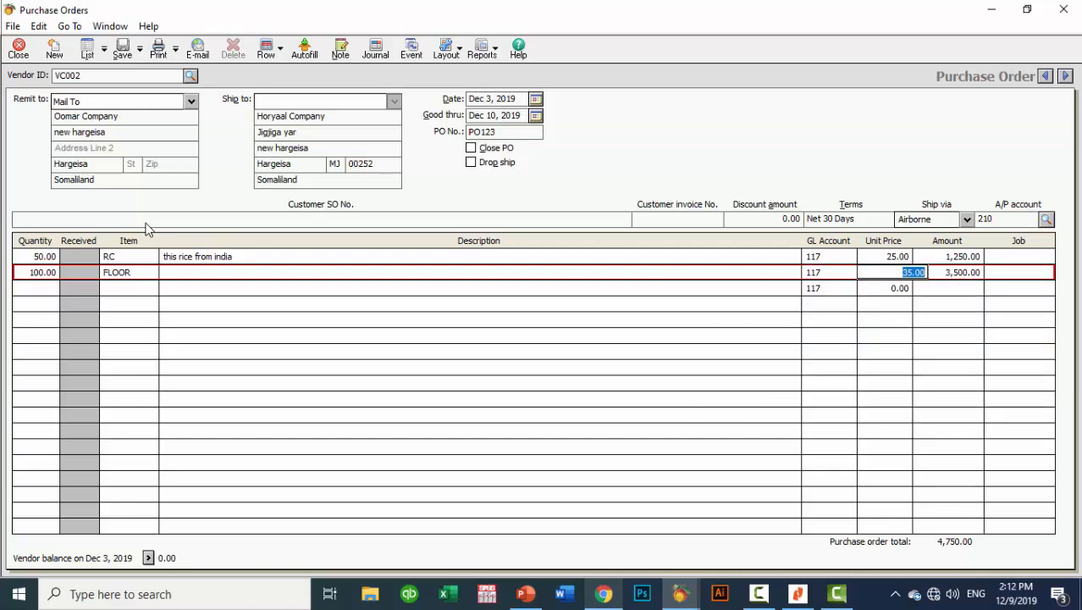
# Check the flour price in the PDF exercise and set the FLOOR line's unit price to 20
pyautogui.press('Home')
pyautogui.hotkey('alt', 'Tab')
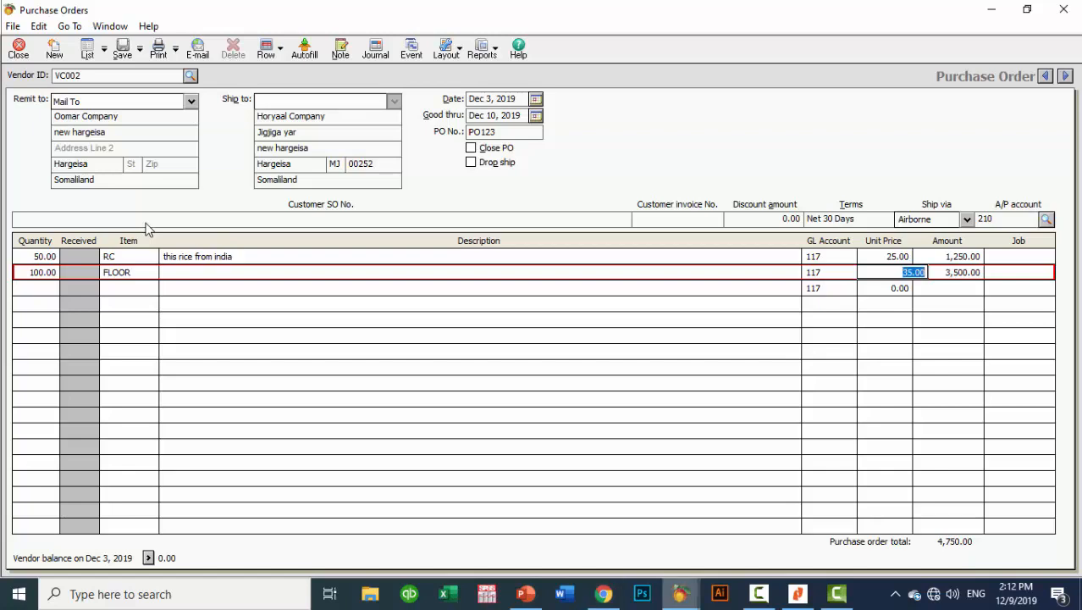
pyautogui.hotkey('alt', 'Tab')
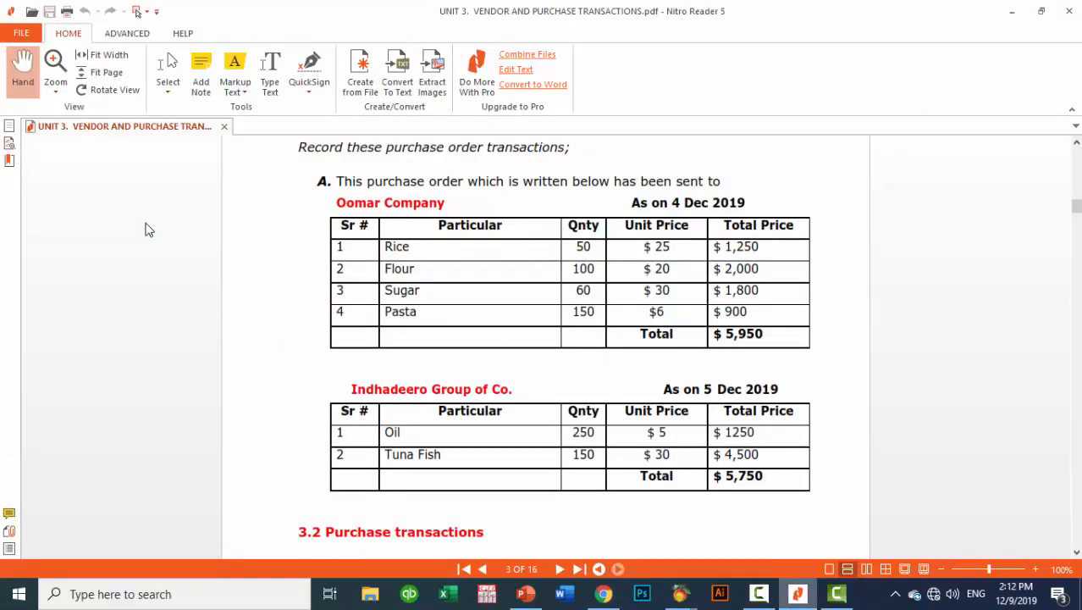
pyautogui.hotkey('alt', 'Tab')
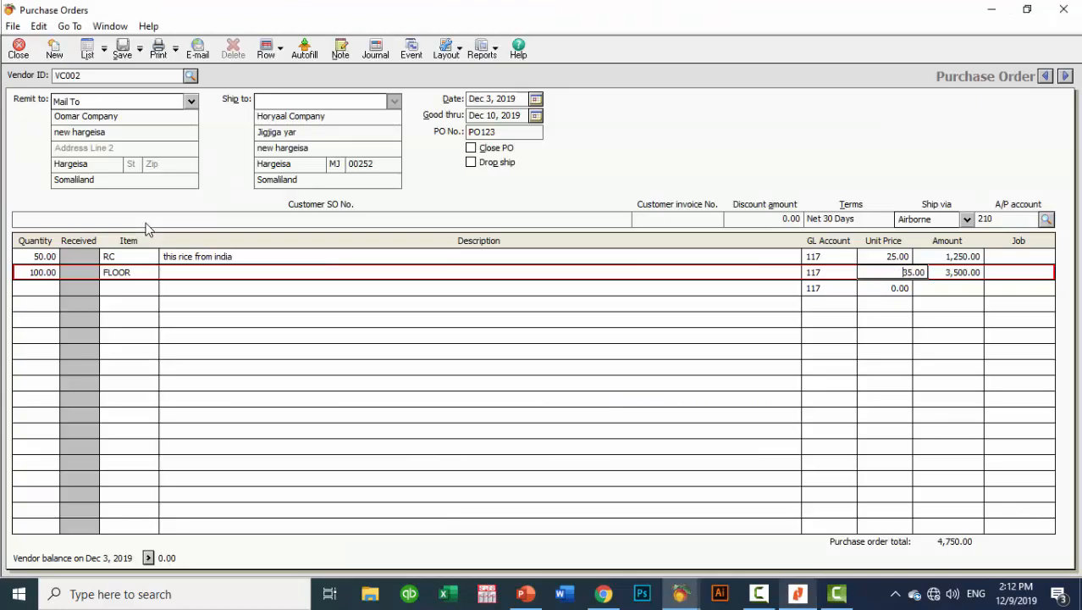
pyautogui.hotkey('shift', 'End')
pyautogui.write('20')
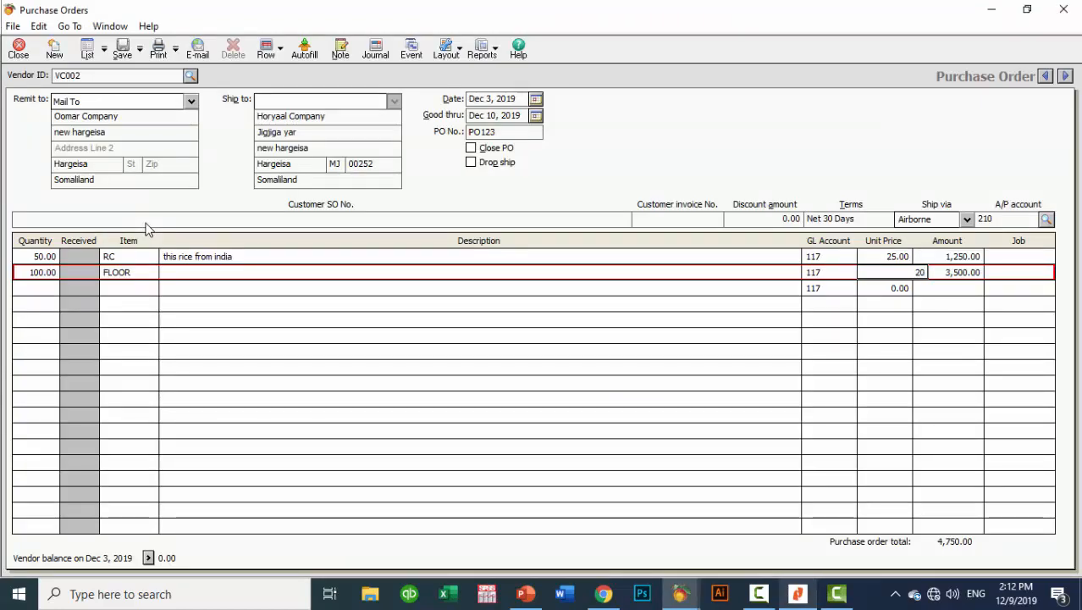
pyautogui.hotkey('shift', 'Tab')
pyautogui.hotkey('shift', 'Tab')
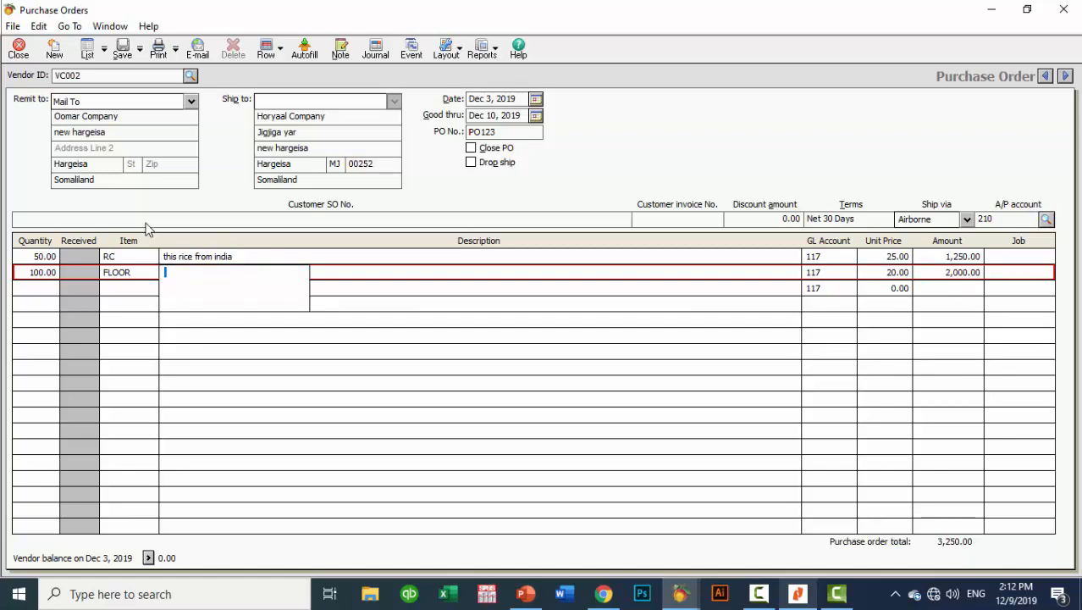
# Check the sugar row in the PDF exercise and enter the third order line with quantity 60 and item SGR
pyautogui.hotkey('alt', 'Tab')
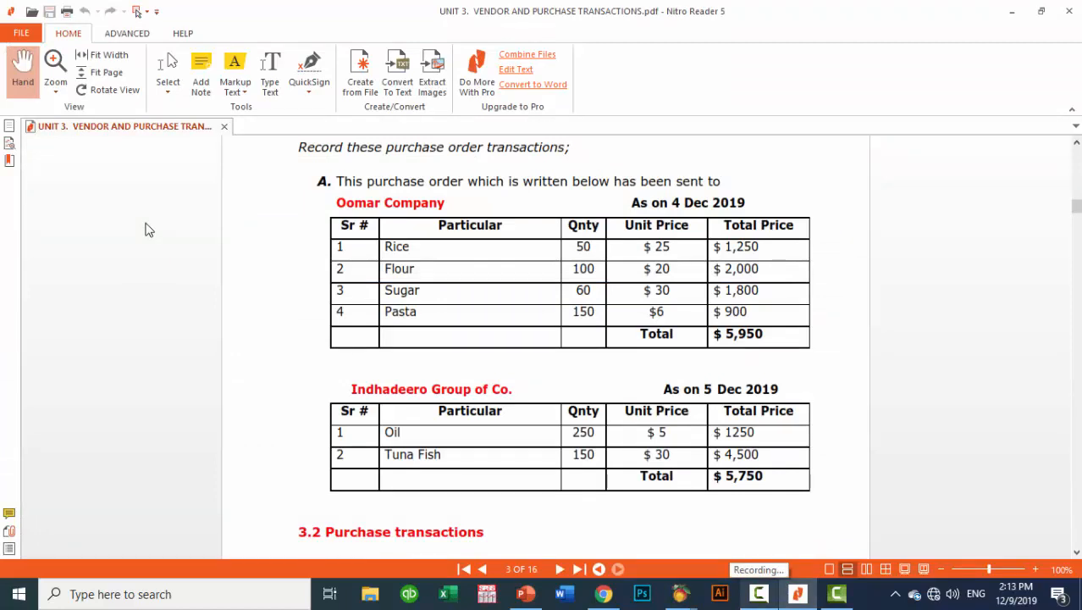
pyautogui.click(681, 594)
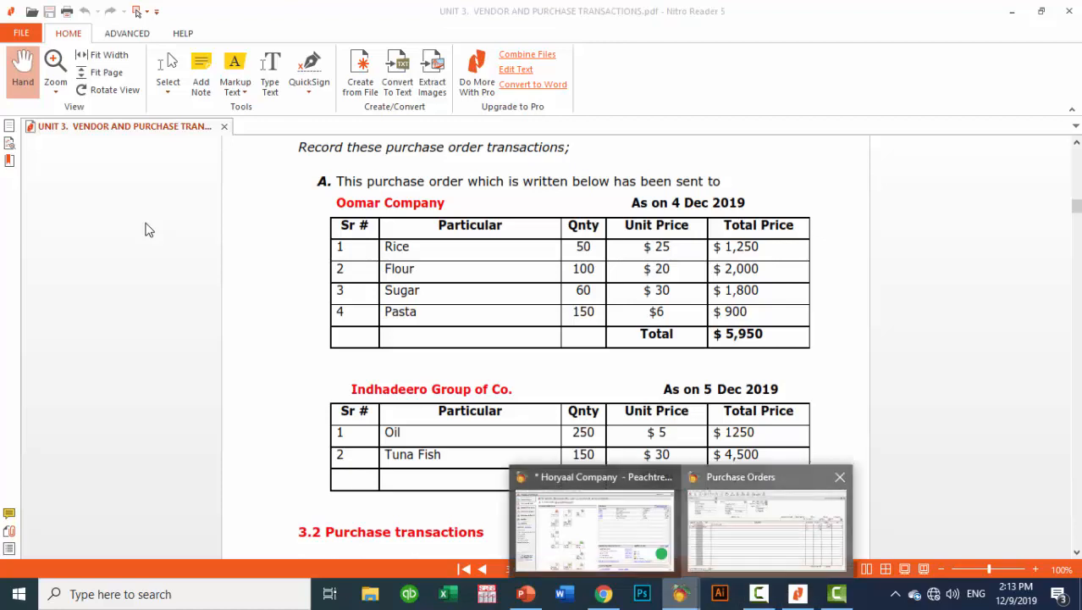
pyautogui.click(767, 529)
pyautogui.click(36, 288)
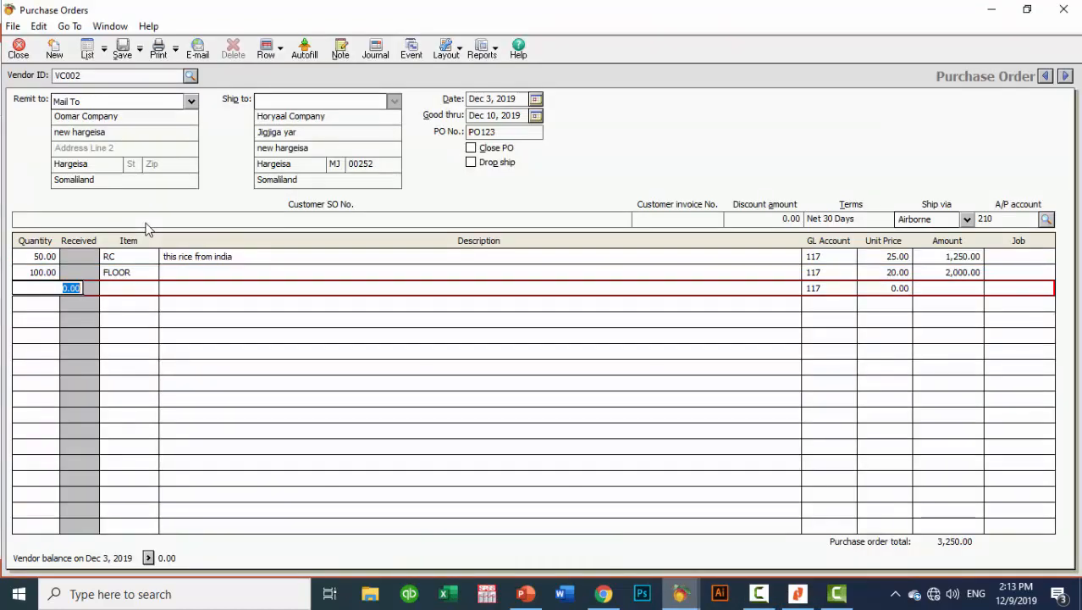
pyautogui.write('60')
pyautogui.press('Tab')
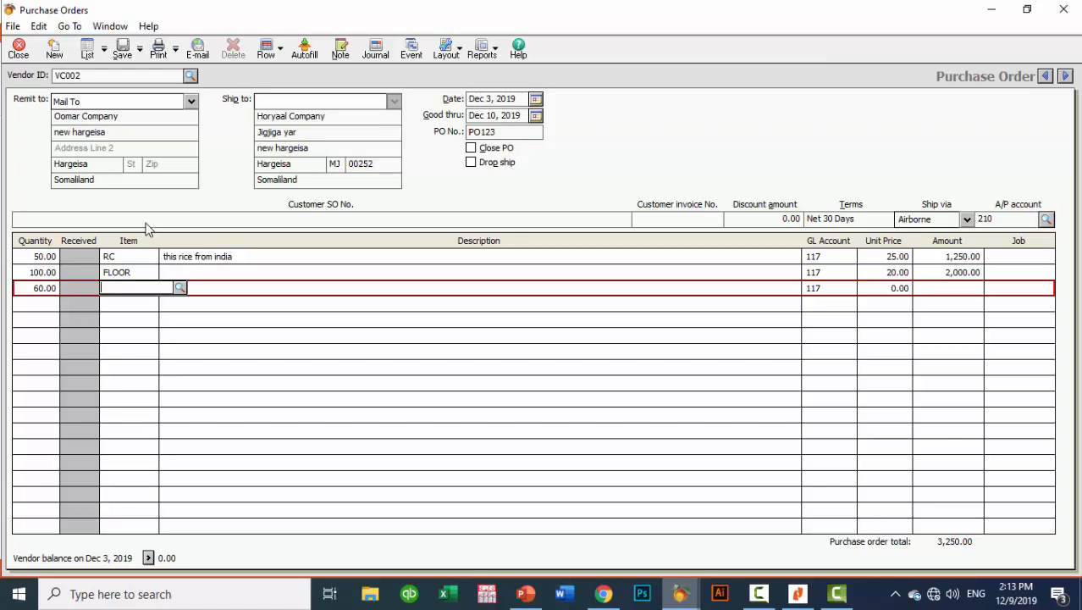
pyautogui.click(181, 288)
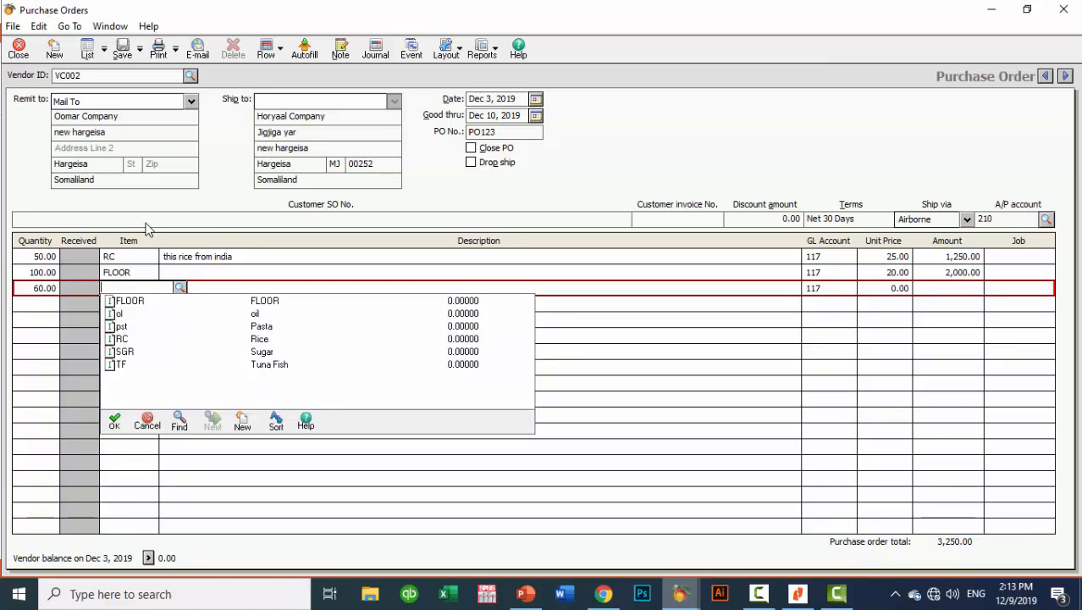
pyautogui.doubleClick(125, 351)
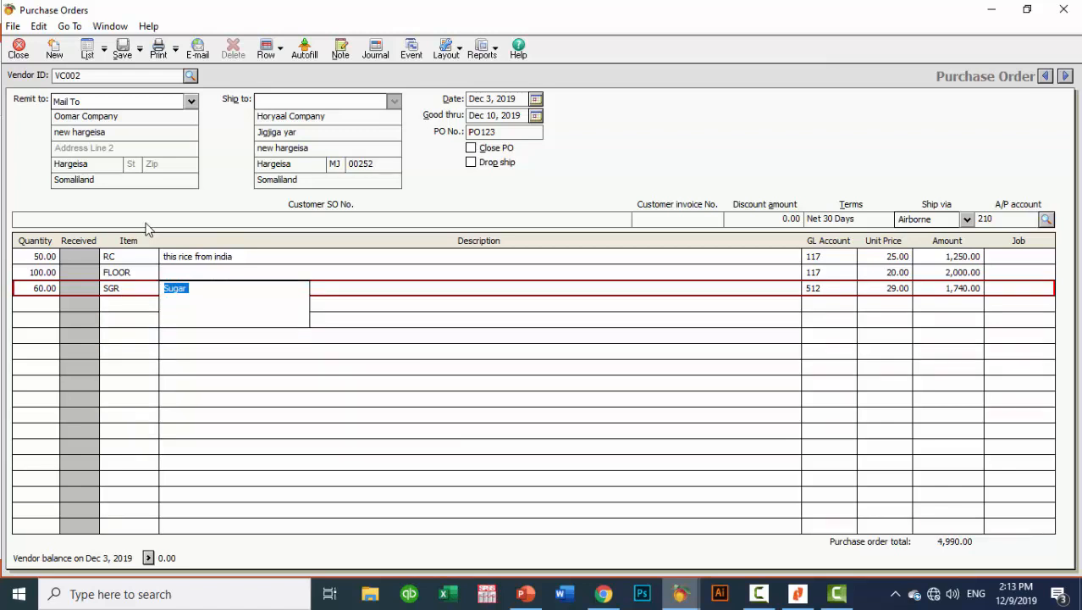
# Set the SGR line's GL account to 117, Inventories, and its unit price to 30
pyautogui.press('Tab')
pyautogui.click(861, 288)
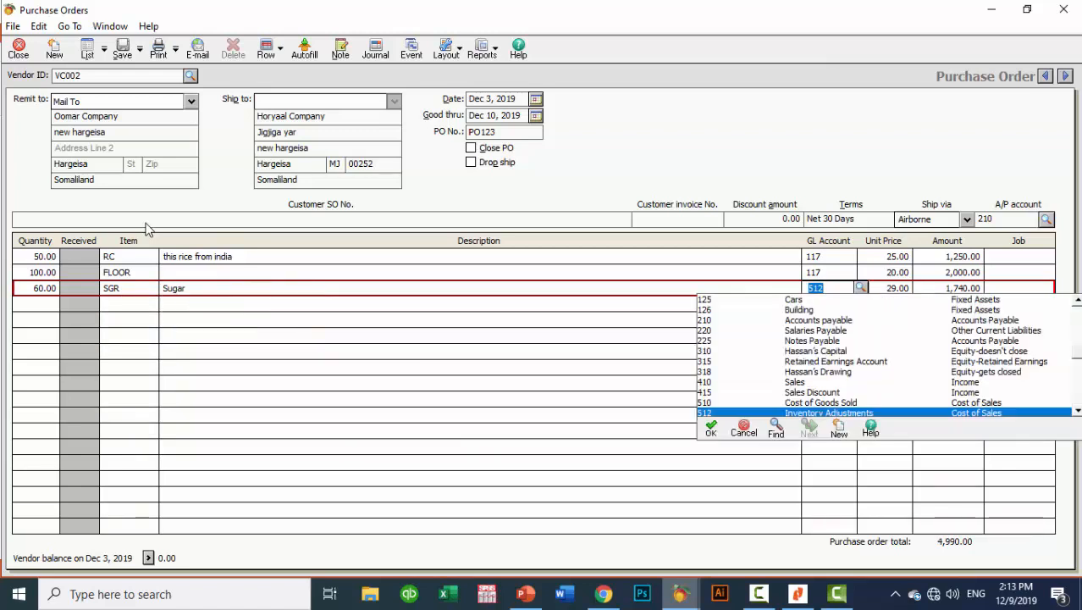
pyautogui.scroll(3, 886, 355)
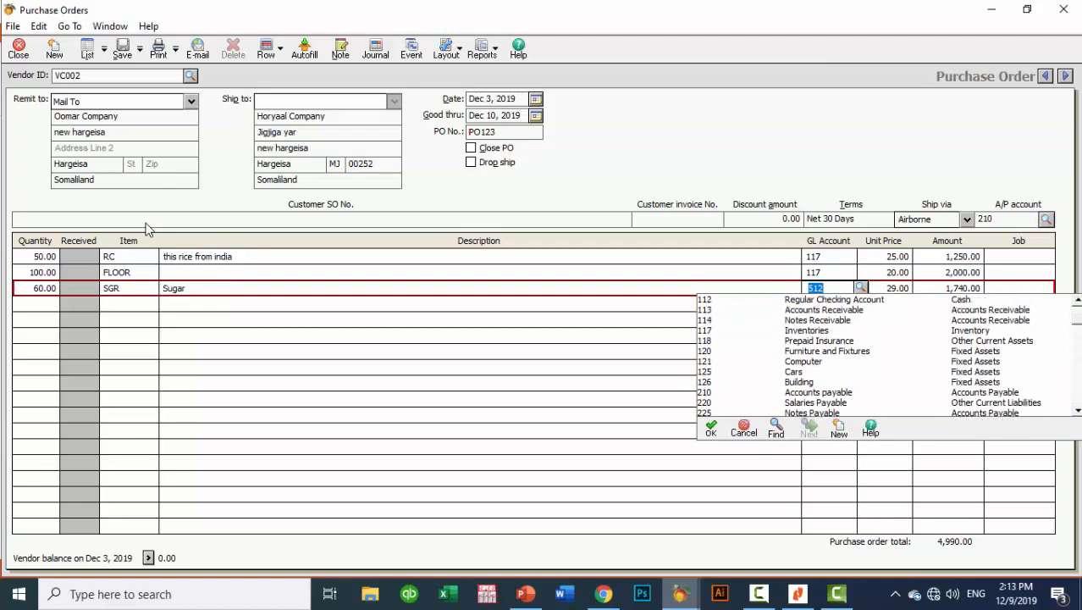
pyautogui.doubleClick(819, 330)
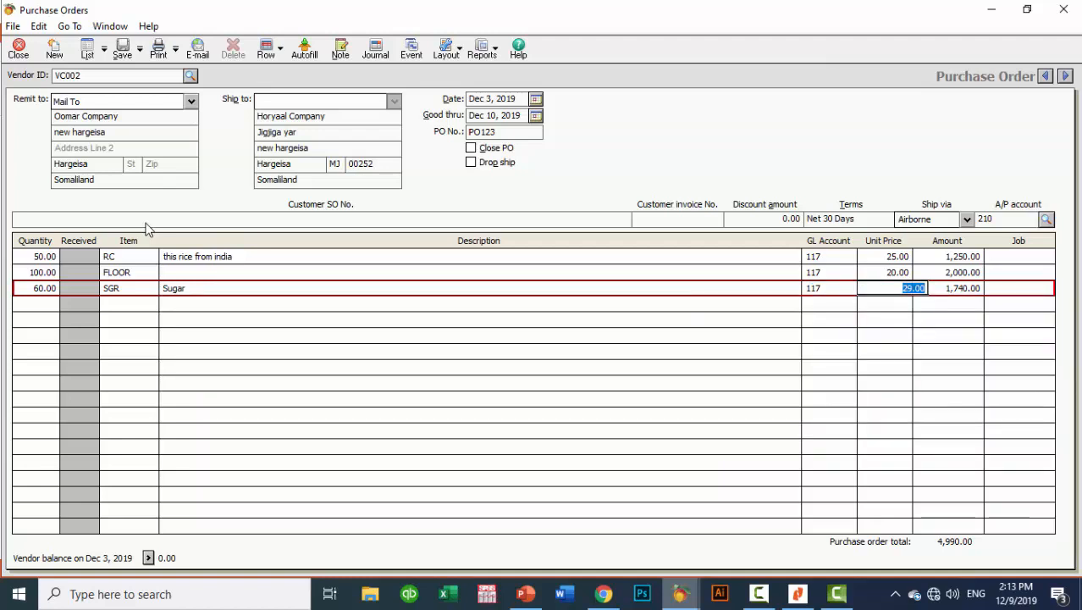
pyautogui.write('30')
pyautogui.press('Return')
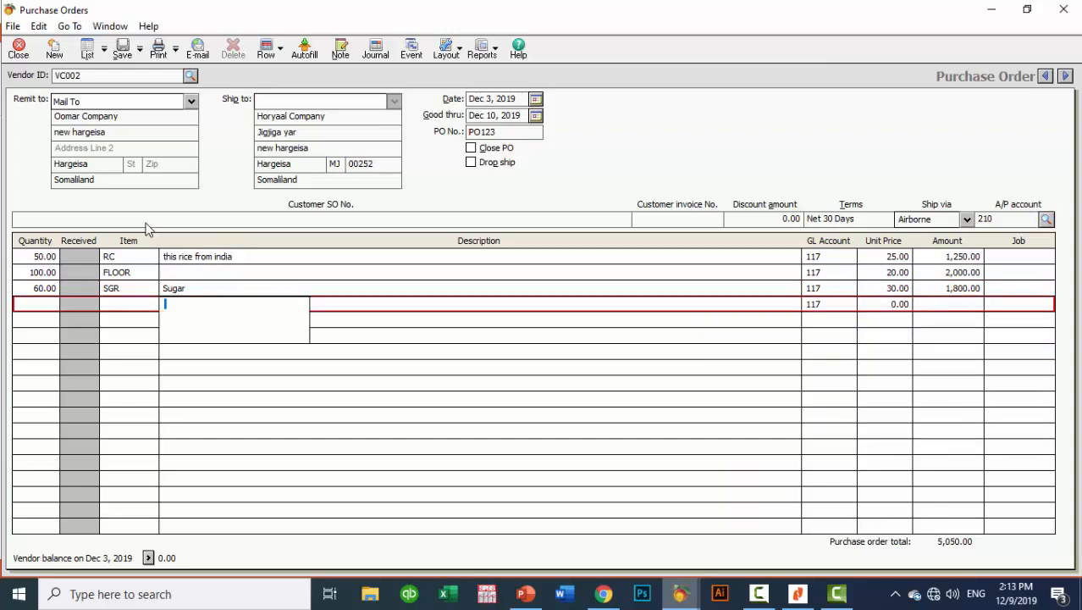
# Check the pasta row in the PDF exercise and enter quantity 150 on the fourth order line
pyautogui.hotkey('alt', 'Tab')
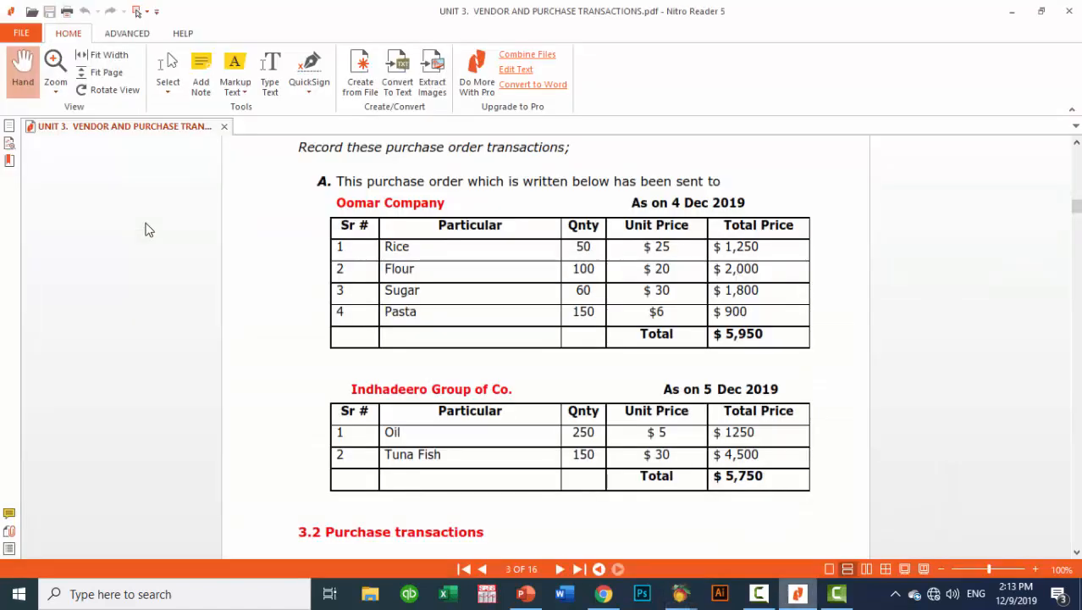
pyautogui.hotkey('alt', 'Tab')
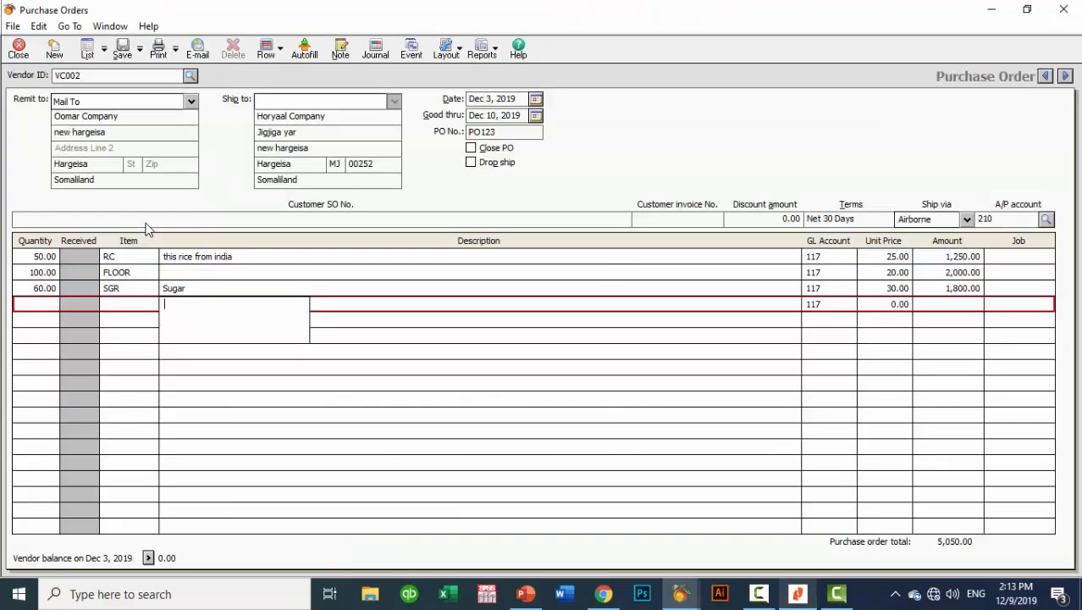
pyautogui.hotkey('shift', 'Tab')
pyautogui.hotkey('shift', 'Tab')
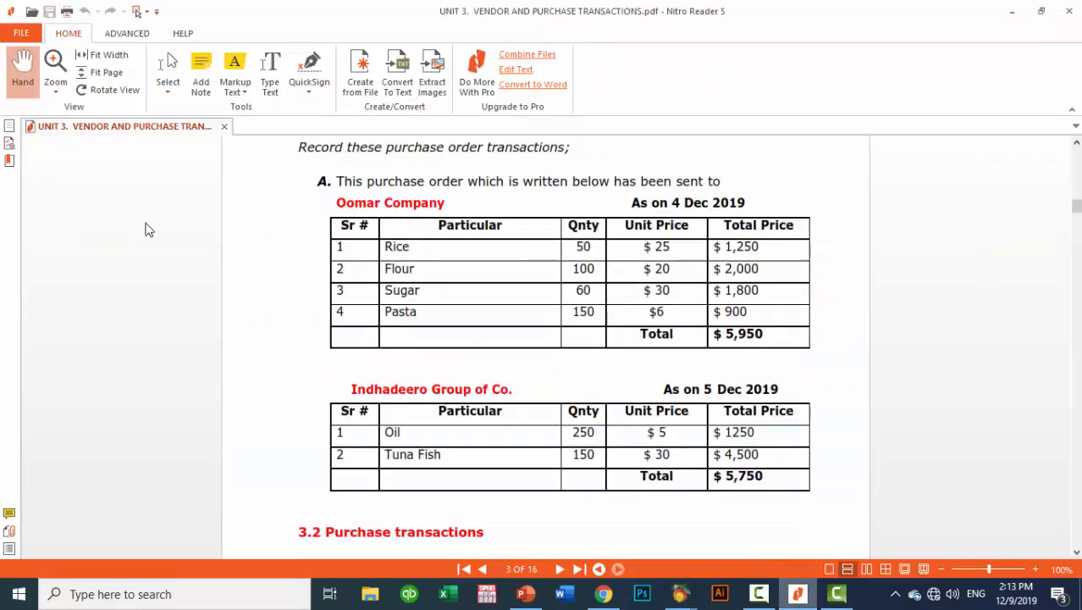
pyautogui.hotkey('alt', 'Tab')
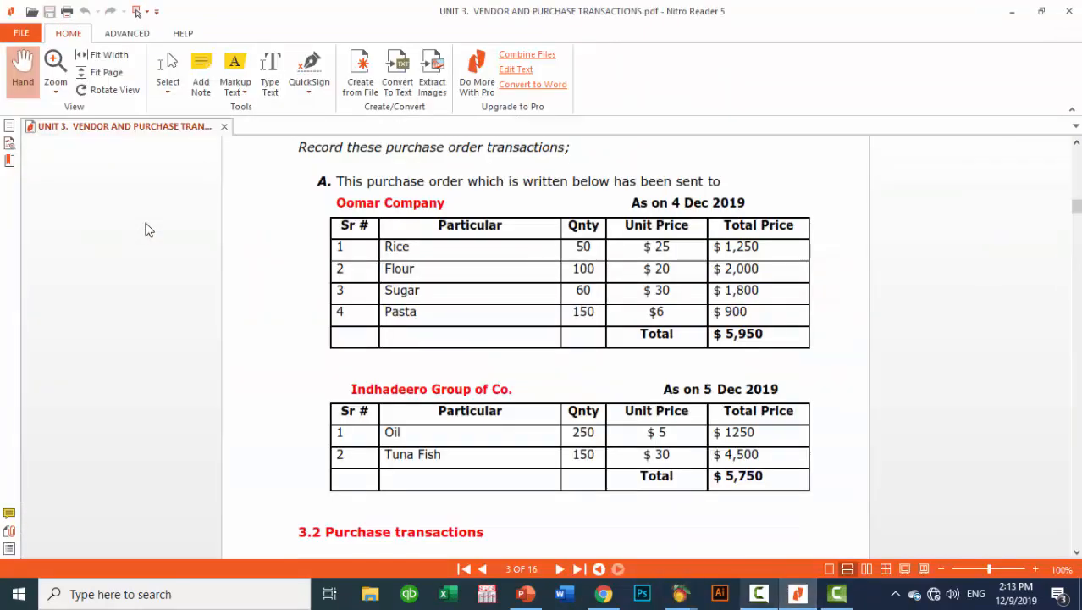
pyautogui.hotkey('alt', 'Tab')
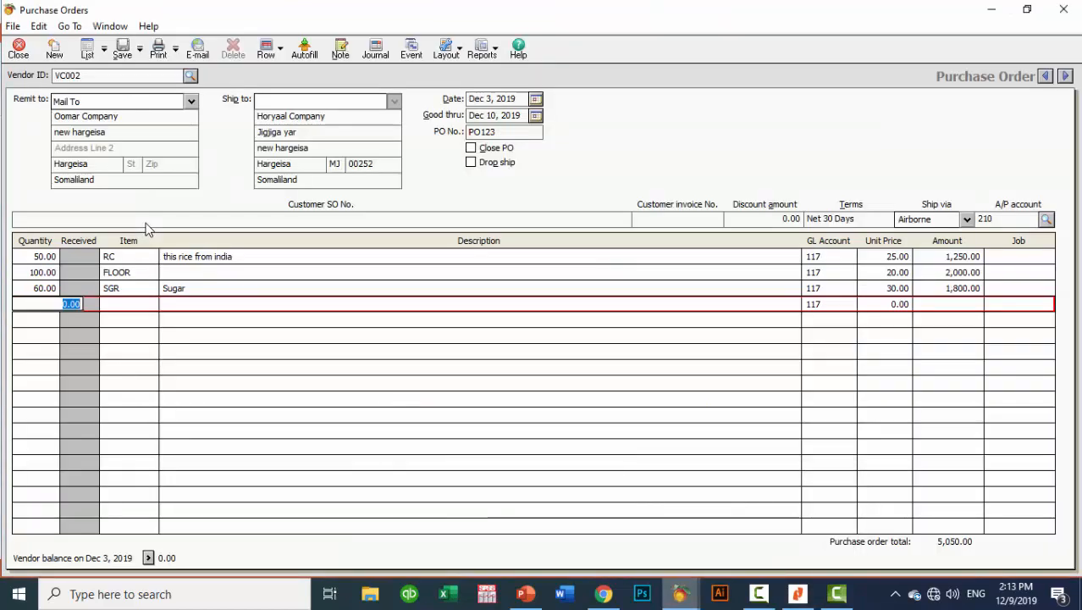
pyautogui.write('150')
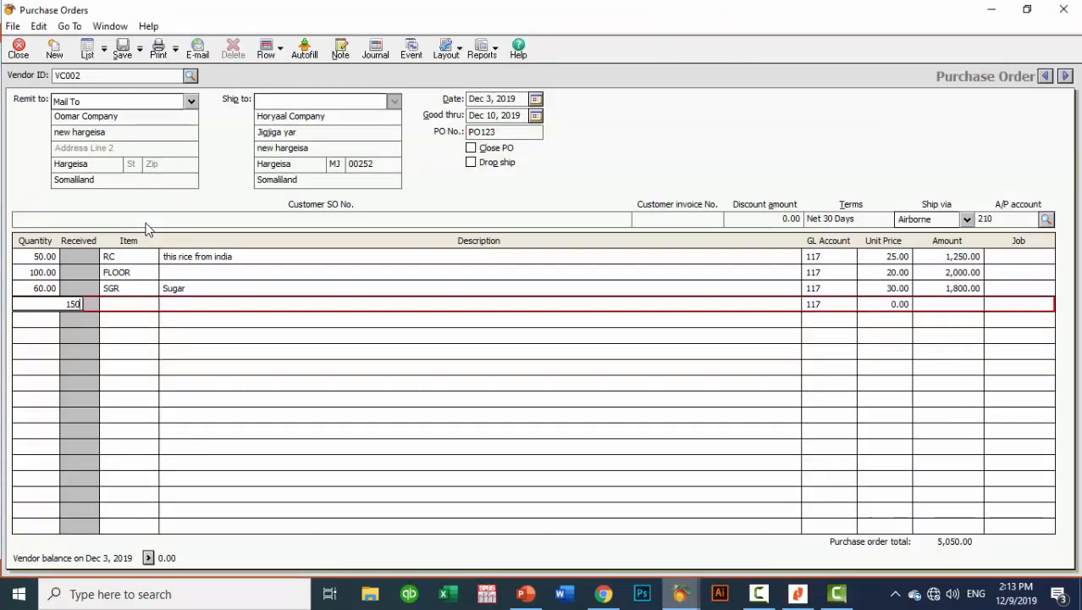
pyautogui.press('Tab')
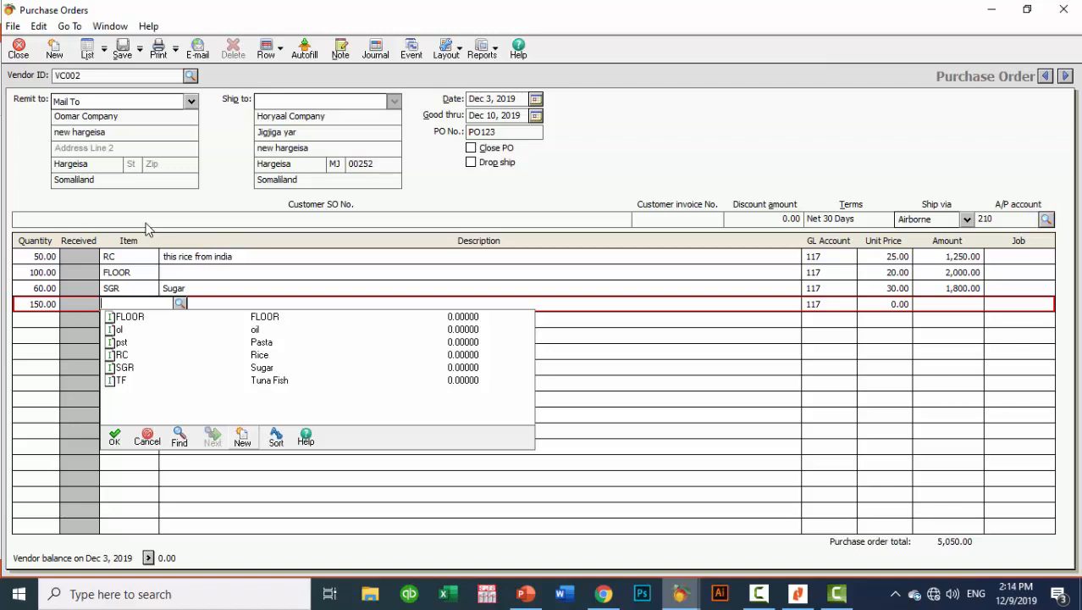
# Start a new inventory item from the fourth line's item lookup, with description PASTA and item class Stock item
pyautogui.click(242, 437)
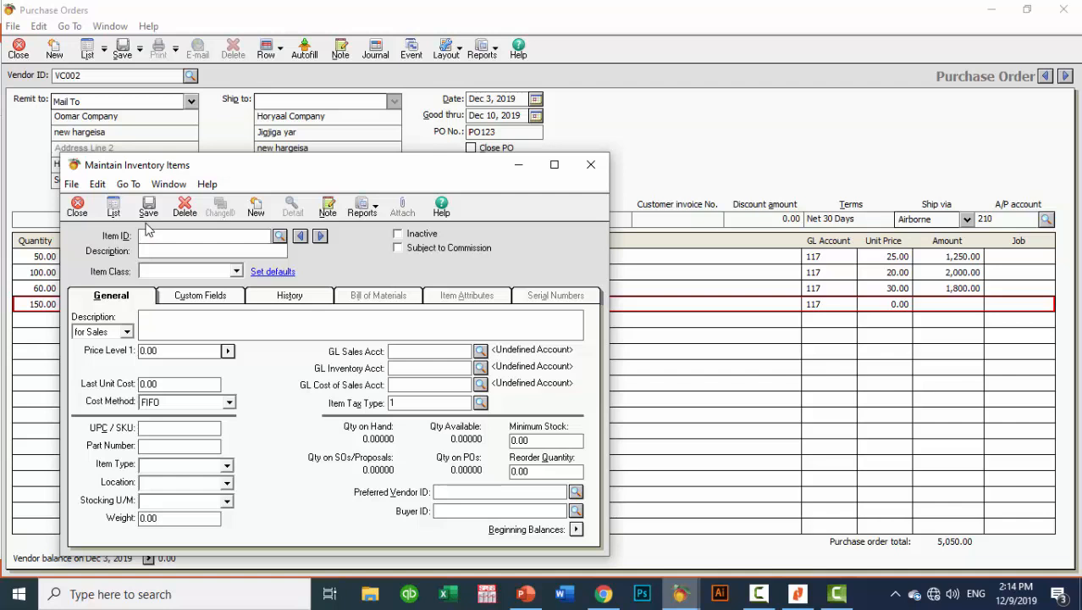
pyautogui.write('Pe')
pyautogui.press('Tab')
pyautogui.write('PASTA')
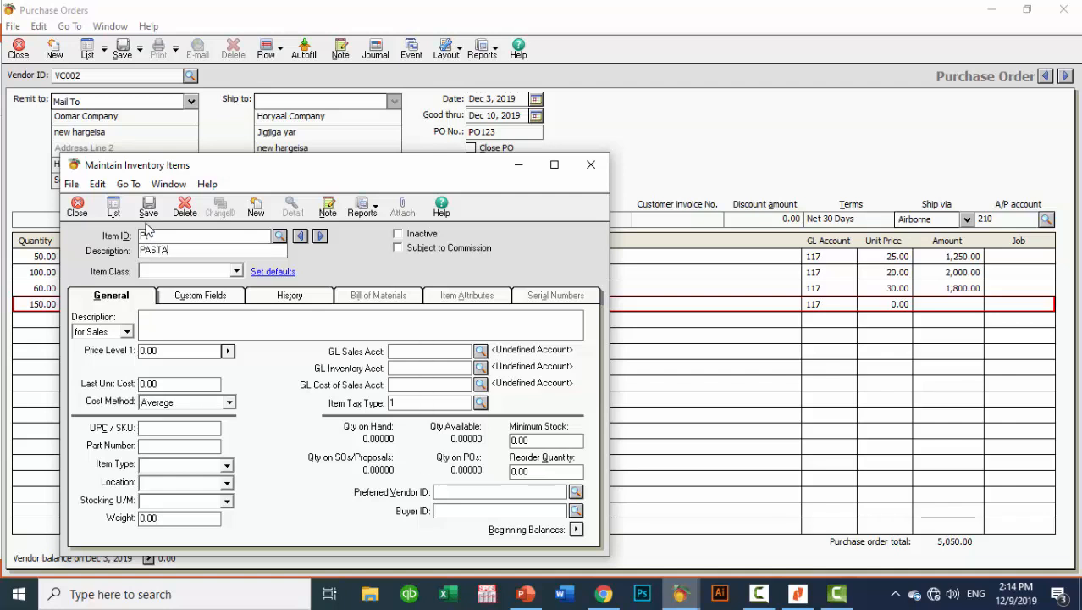
pyautogui.press('Tab')
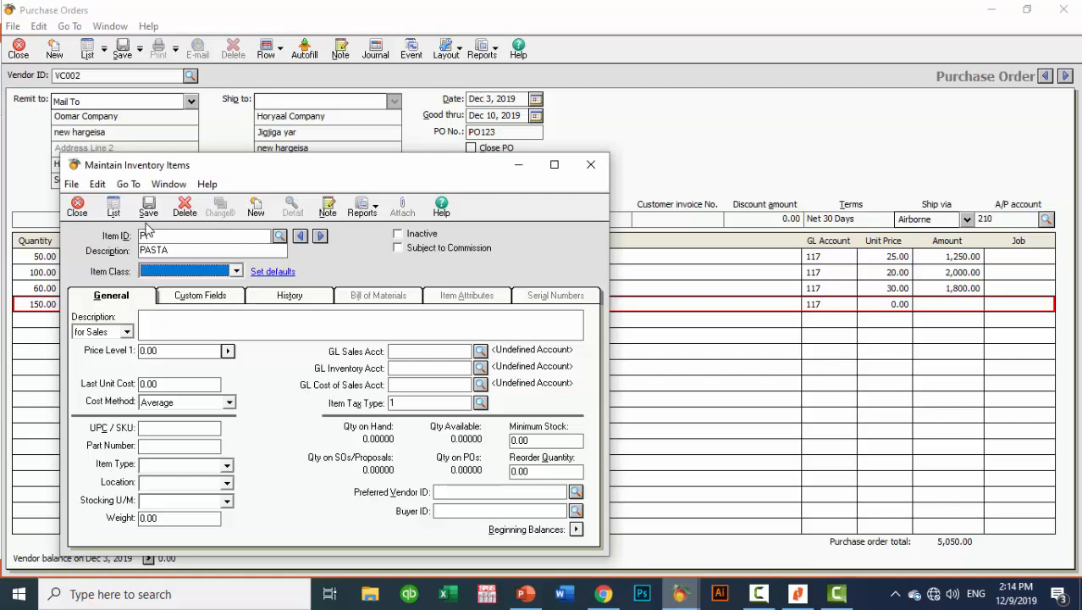
pyautogui.hotkey('alt', 'Down')
pyautogui.press('Down')
pyautogui.press('Return')
pyautogui.press('Tab')
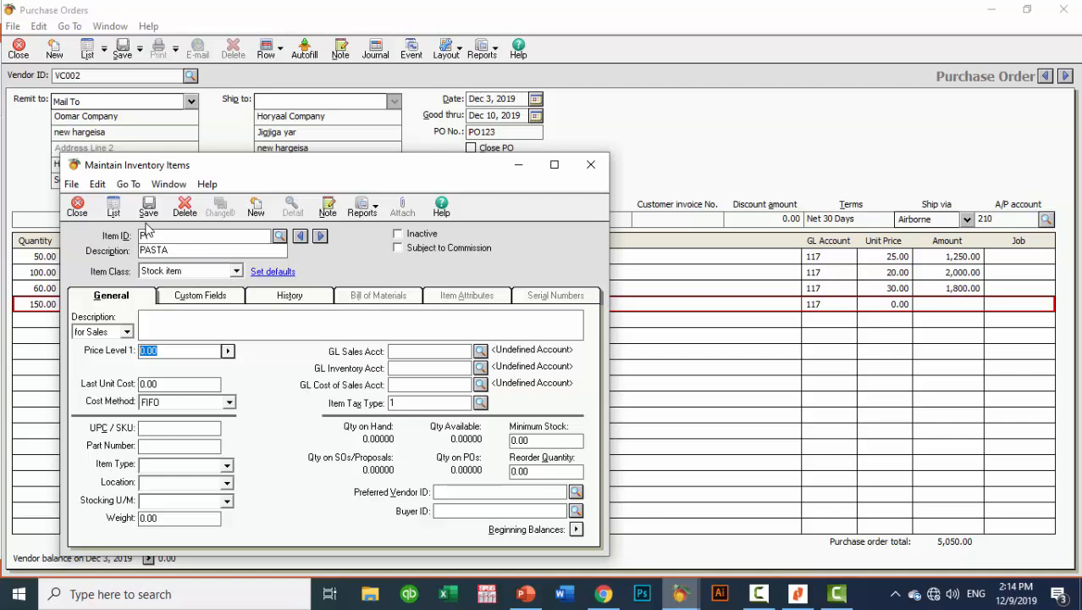
# Set the new item's price level 1 to 35, cost method to Average and last unit cost to 30
pyautogui.write('35')
pyautogui.press('Tab')
pyautogui.hotkey('alt', 'Down')
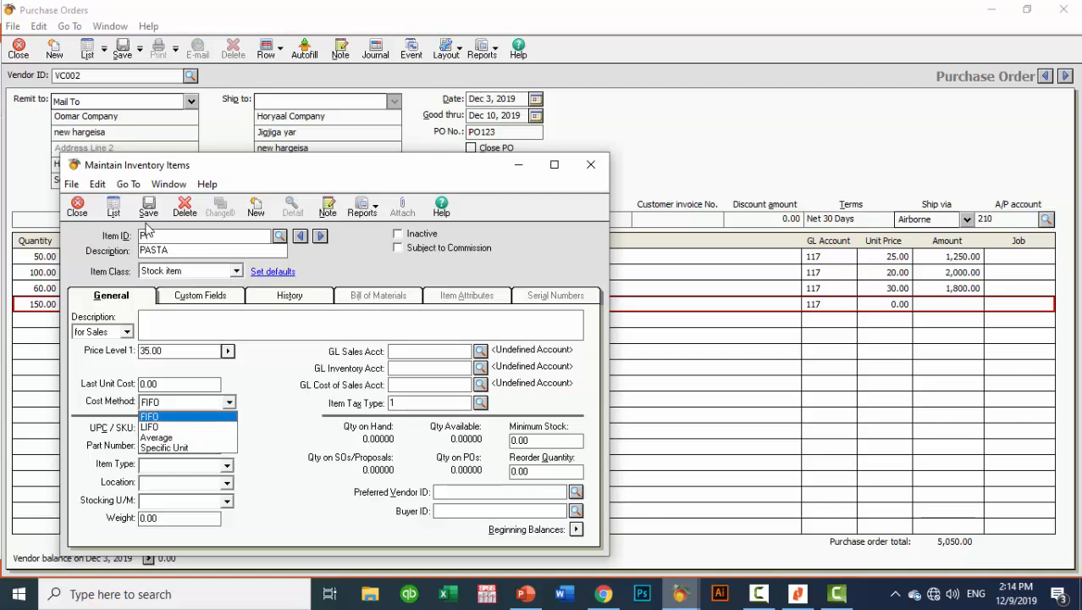
pyautogui.press('Down')
pyautogui.press('Down')
pyautogui.press('Escape')
pyautogui.press('Down')
pyautogui.press('Down')
pyautogui.hotkey('shift', 'Tab')
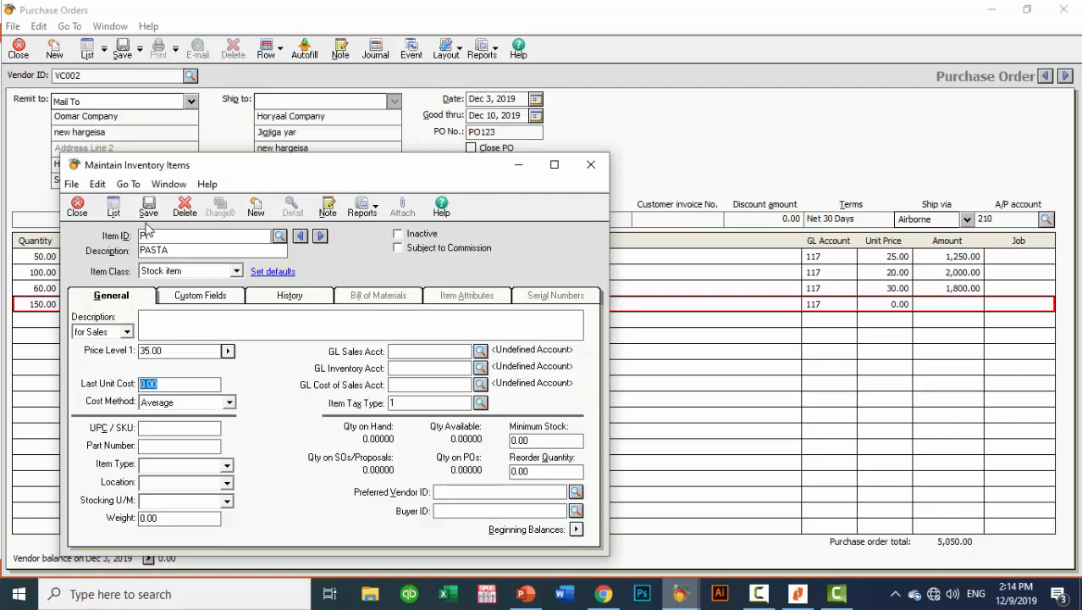
pyautogui.write('30')
pyautogui.press('Tab')
# Fill in the new item's details: item type Food, location new harg, stocking unit KG and weight 25
pyautogui.press('Tab')
pyautogui.press('Tab')
pyautogui.press('Tab')
pyautogui.hotkey('alt', 'Down')
pyautogui.press('Return')
pyautogui.press('Tab')
pyautogui.write('new harge')
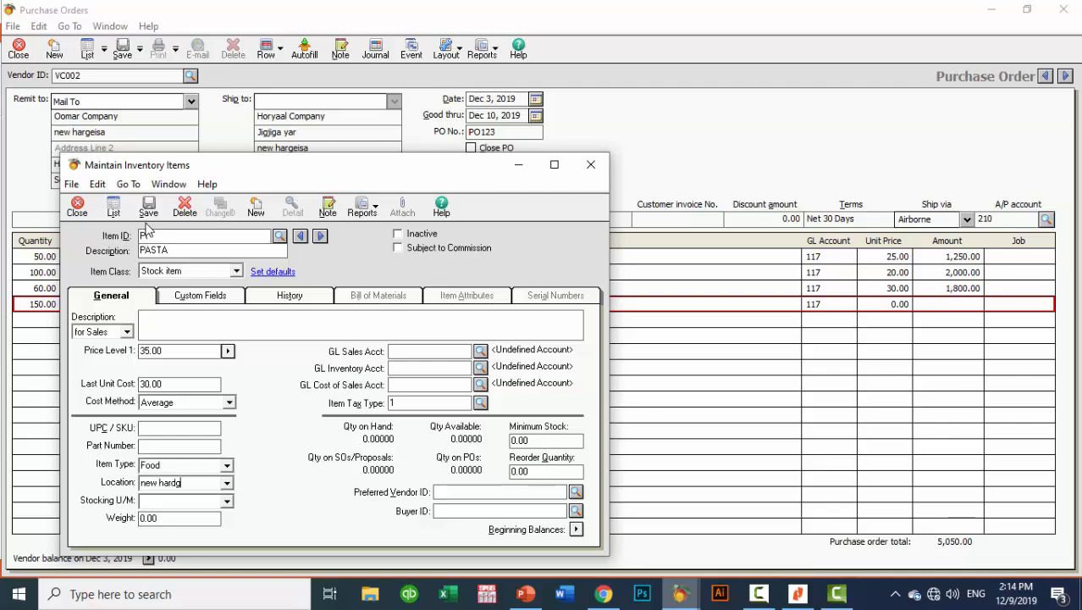
pyautogui.press('BackSpace')
pyautogui.press('Tab')
pyautogui.write('kg')
pyautogui.press('Tab')
pyautogui.write('25')
pyautogui.press('Tab')
# Set the new item's GL sales account to 410, Sales, and its GL inventory account to 512, Inventory Adjustments
pyautogui.hotkey('shift', '?')
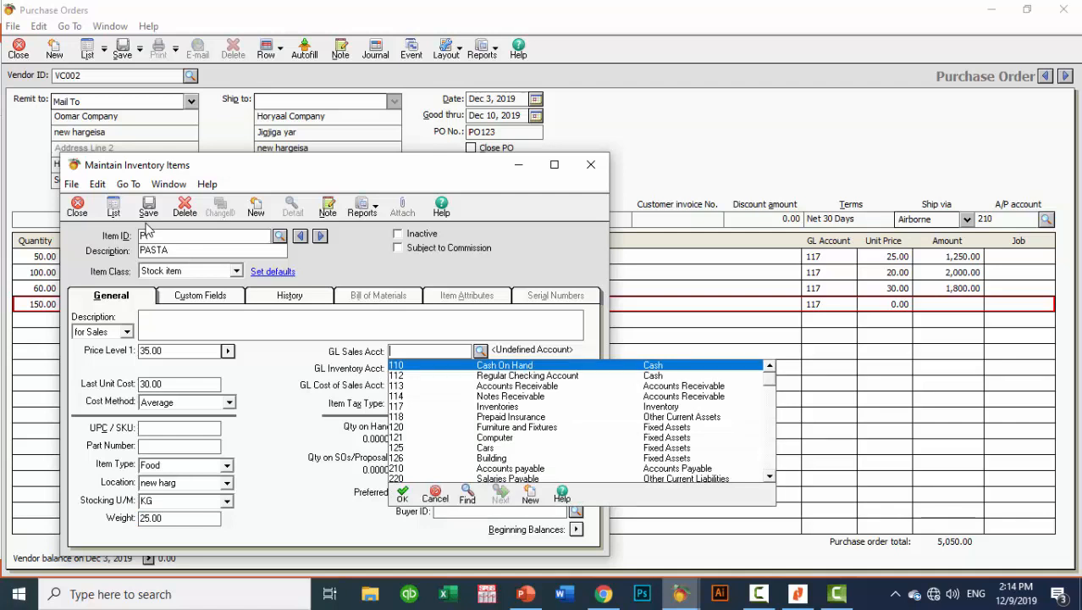
pyautogui.scroll(-3, 146, 230)
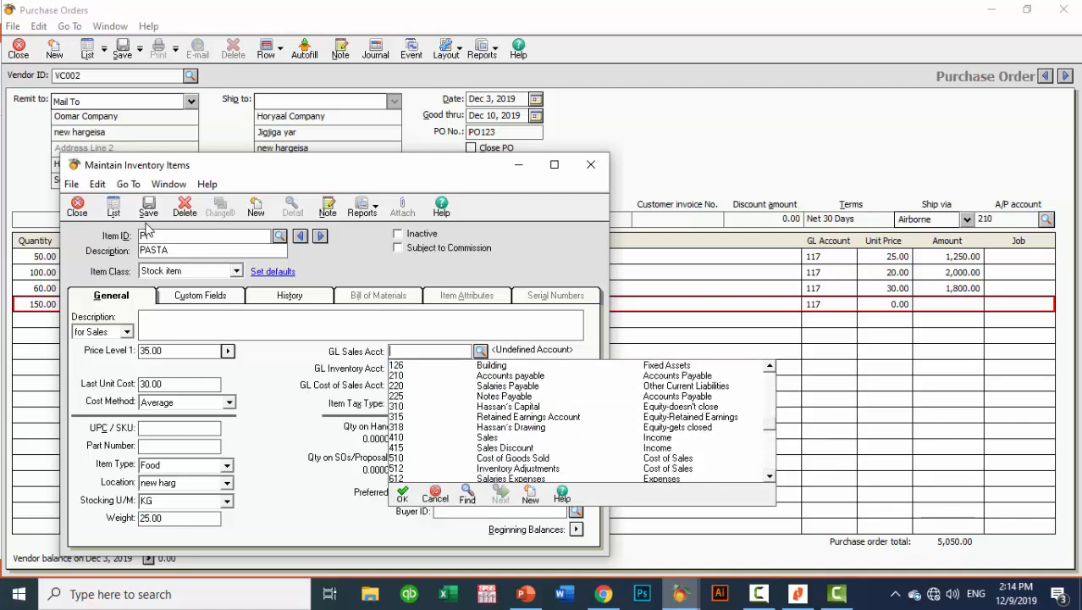
pyautogui.doubleClick(487, 438)
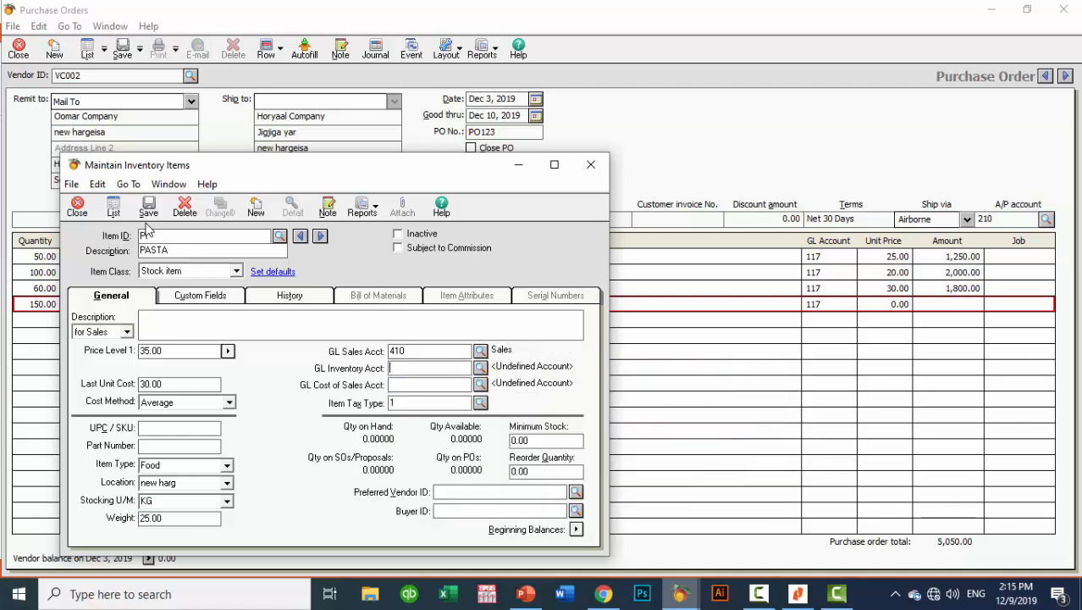
pyautogui.click(480, 367)
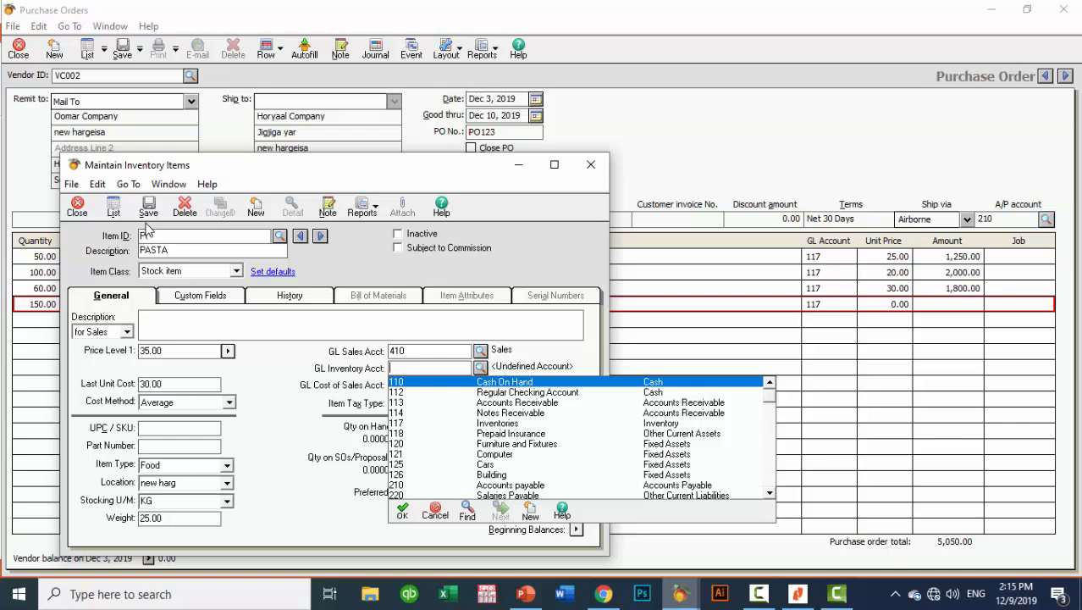
pyautogui.scroll(-1, 581, 438)
pyautogui.scroll(-4, 582, 438)
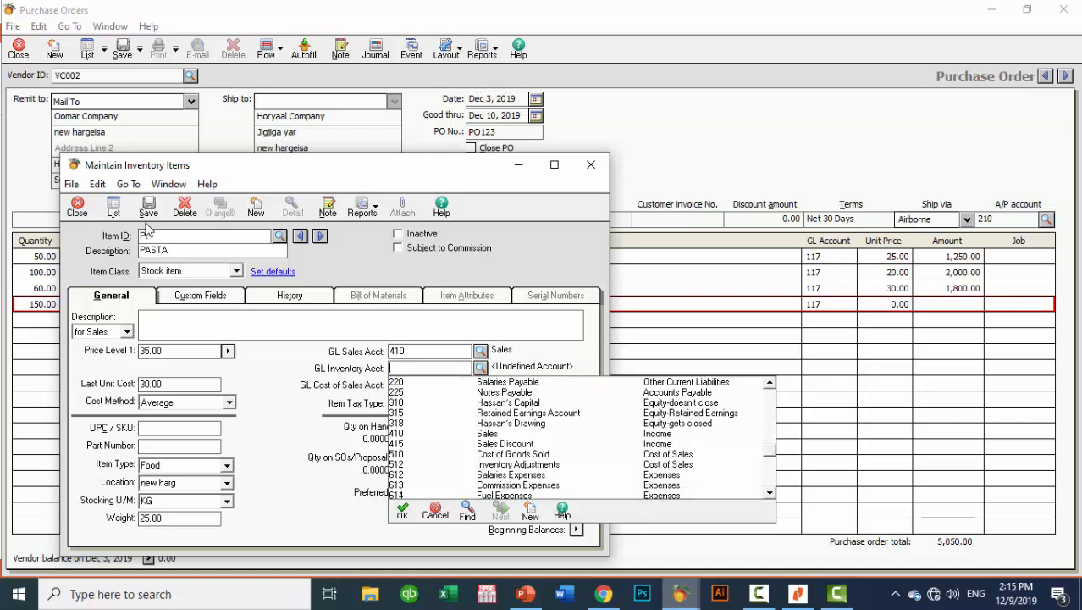
pyautogui.write('512')
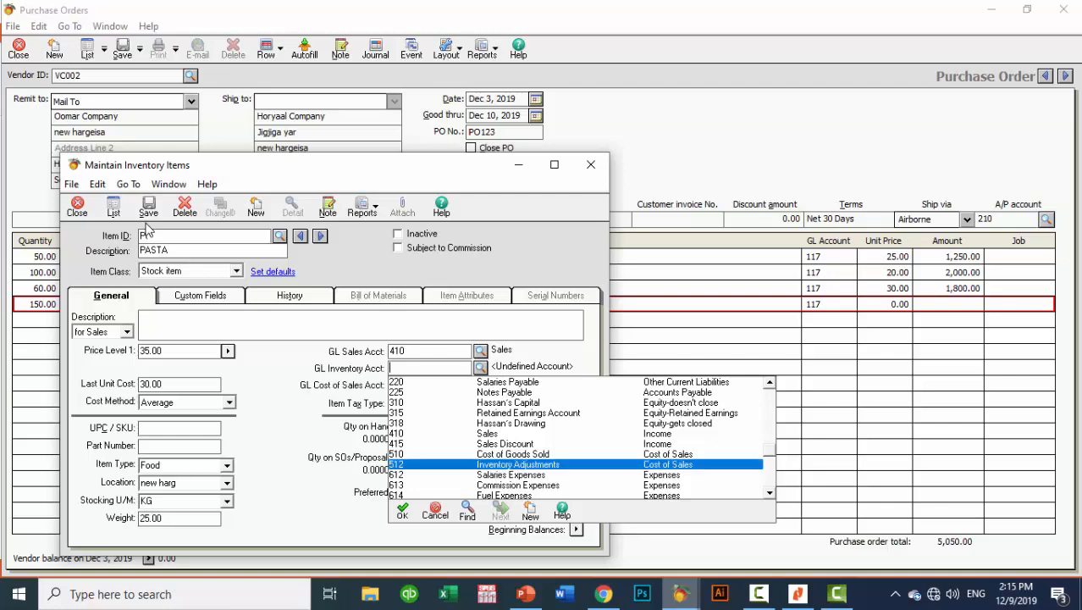
pyautogui.press('Return')
# Set the new item's GL cost of sales account to 510, Cost of Goods Sold
pyautogui.hotkey('shift', '/')
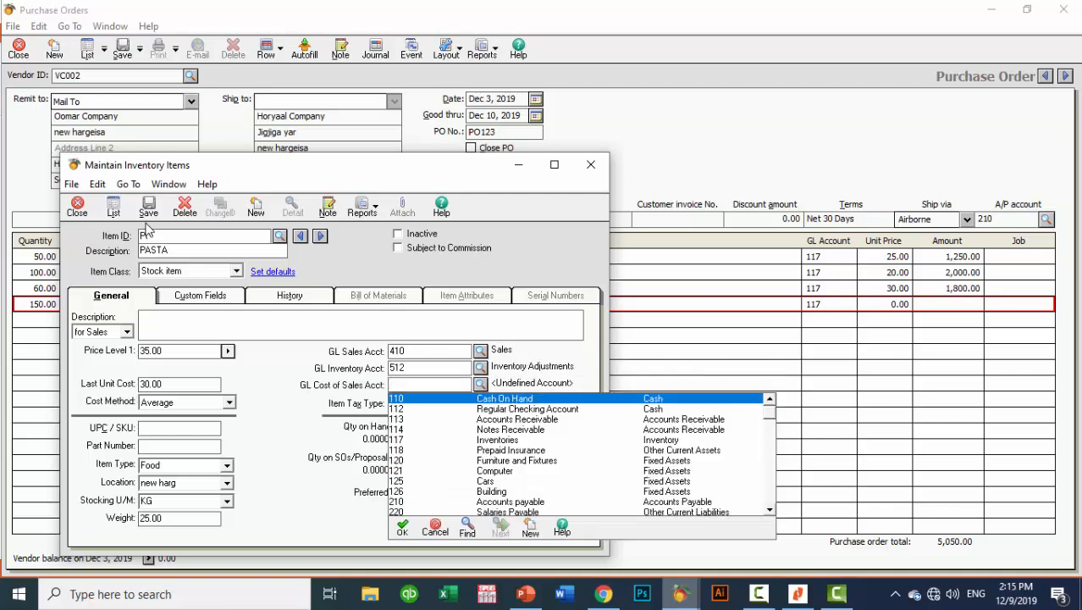
pyautogui.scroll(-3, 147, 229)
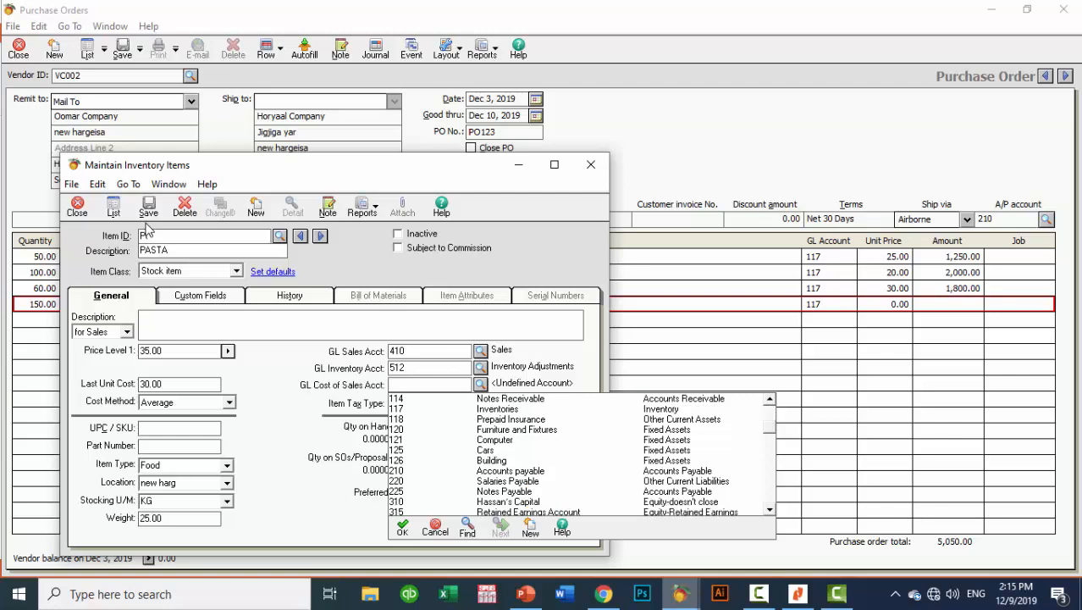
pyautogui.scroll(-2, 147, 229)
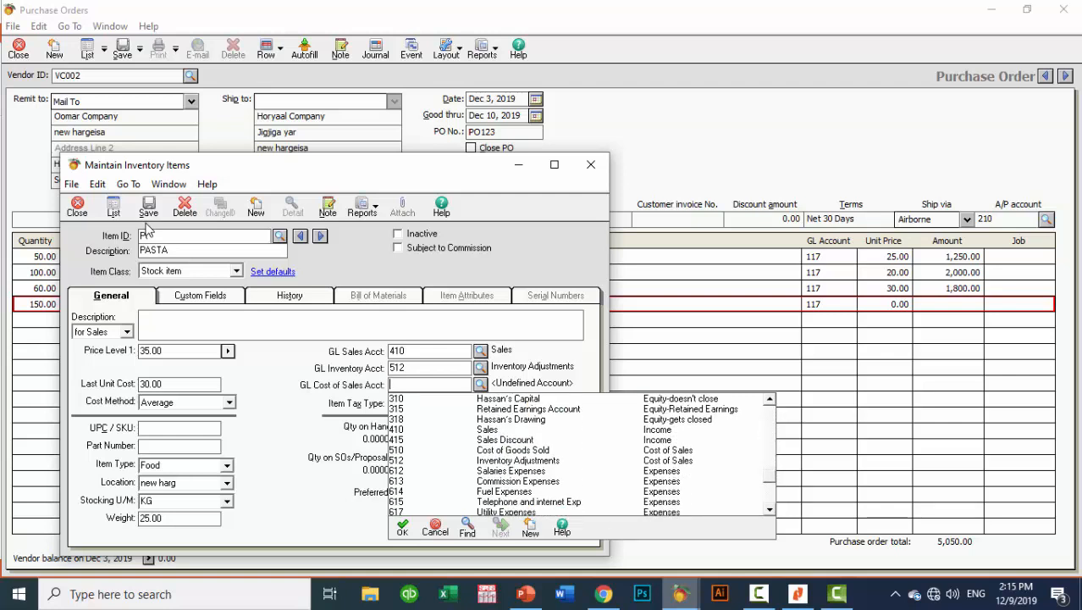
pyautogui.write('510')
pyautogui.press('Return')
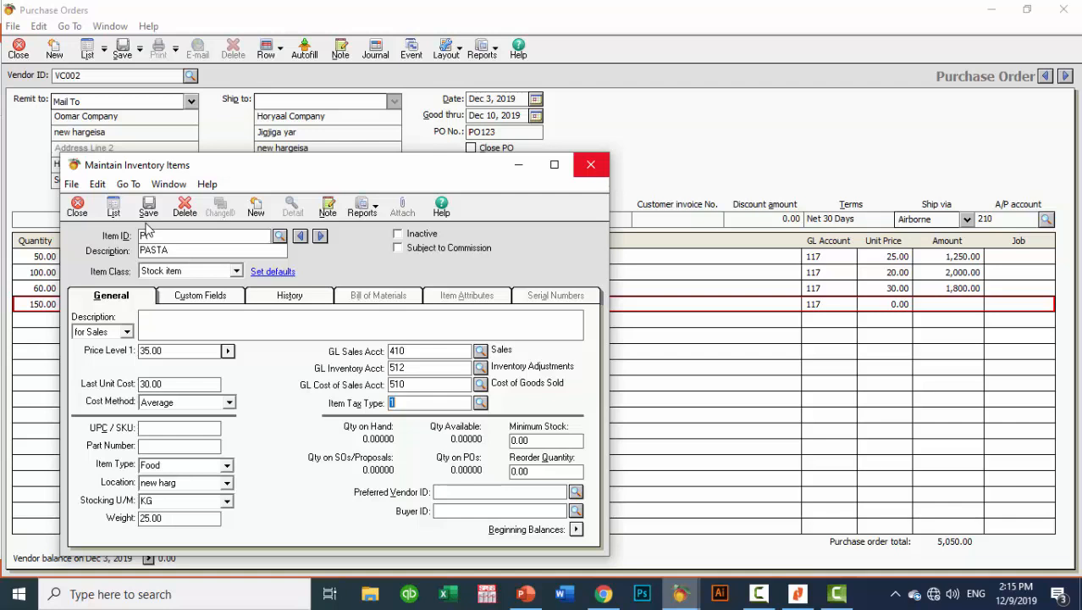
# Close the new inventory item record without saving it
pyautogui.click(590, 165)
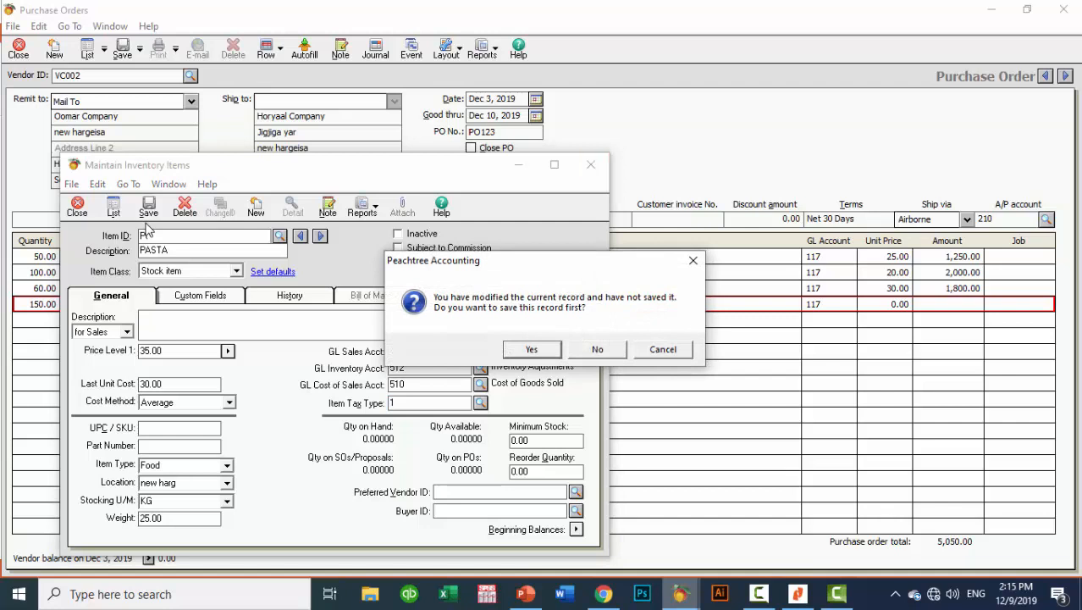
pyautogui.press('Tab')
pyautogui.press('Return')
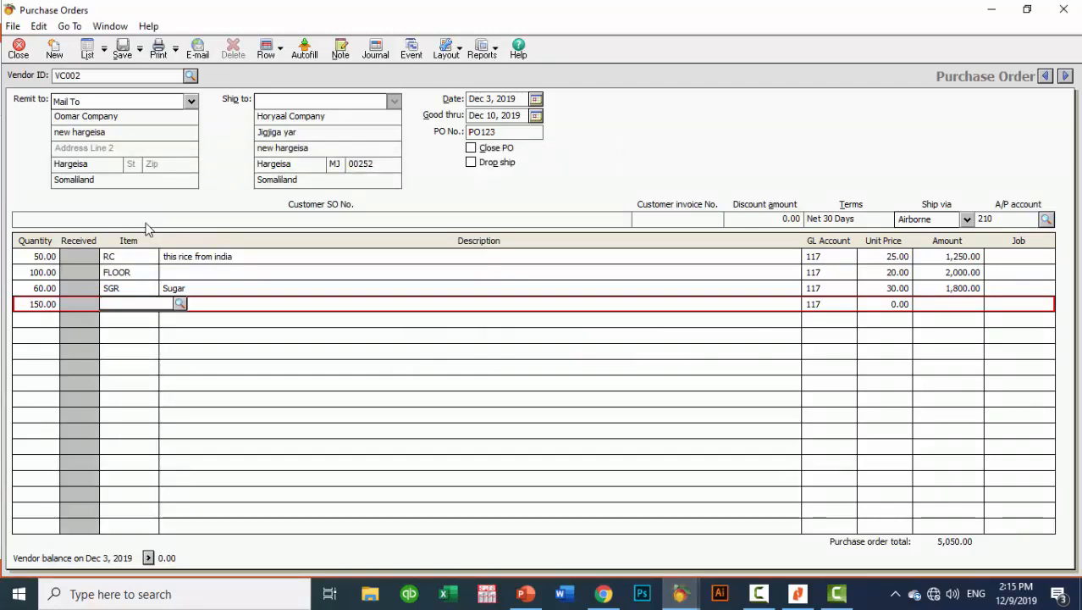
# Choose the existing item pst for the fourth order line
pyautogui.press('?')
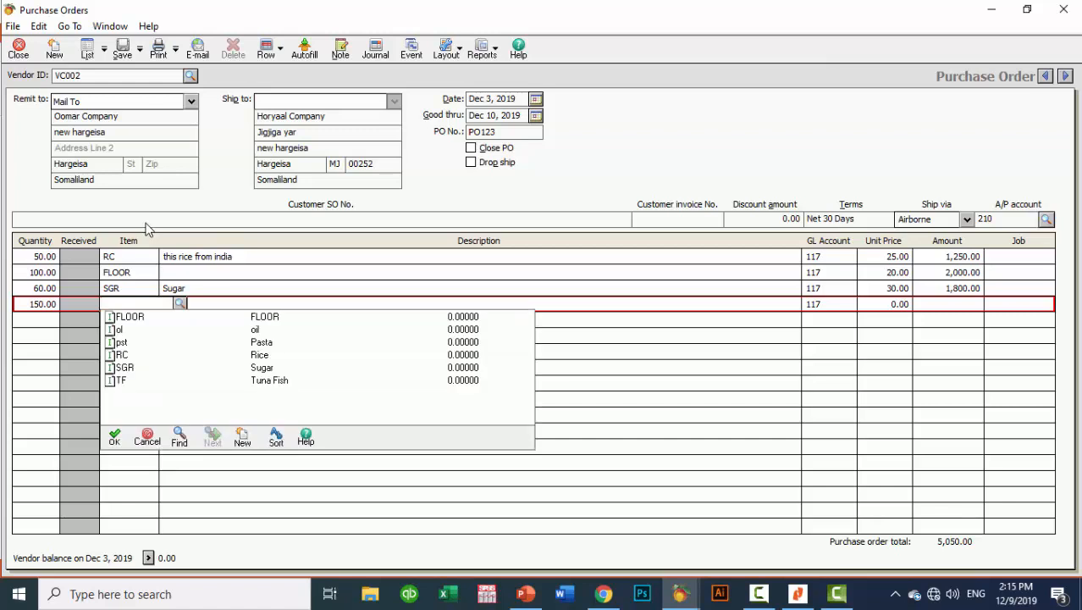
pyautogui.write('pst')
pyautogui.press('Return')
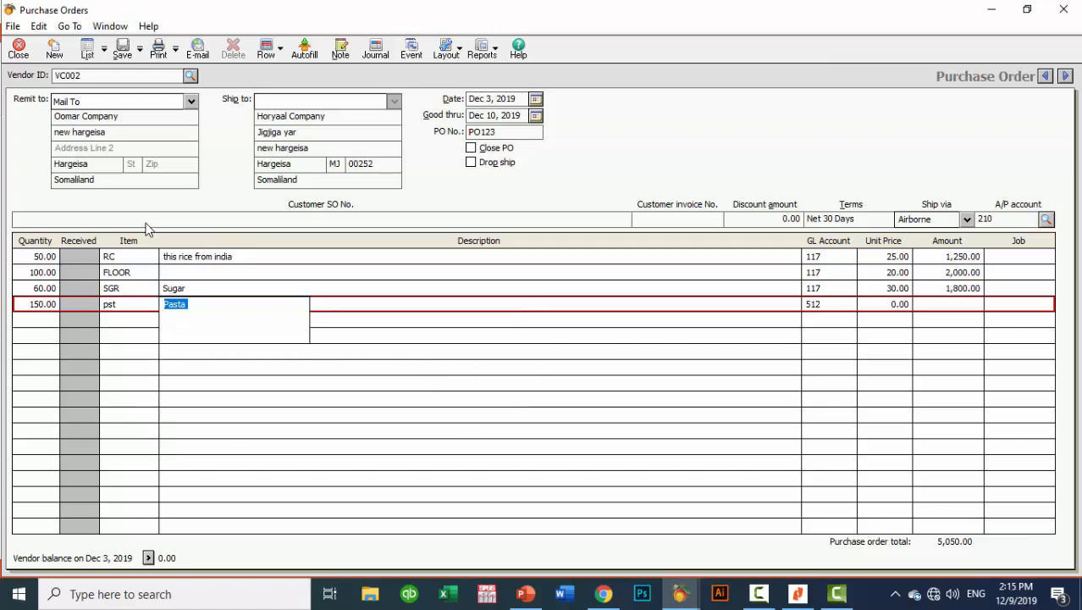
# Set the pst line's GL account to 117, Inventories, and its unit price to 6
pyautogui.press('Tab')
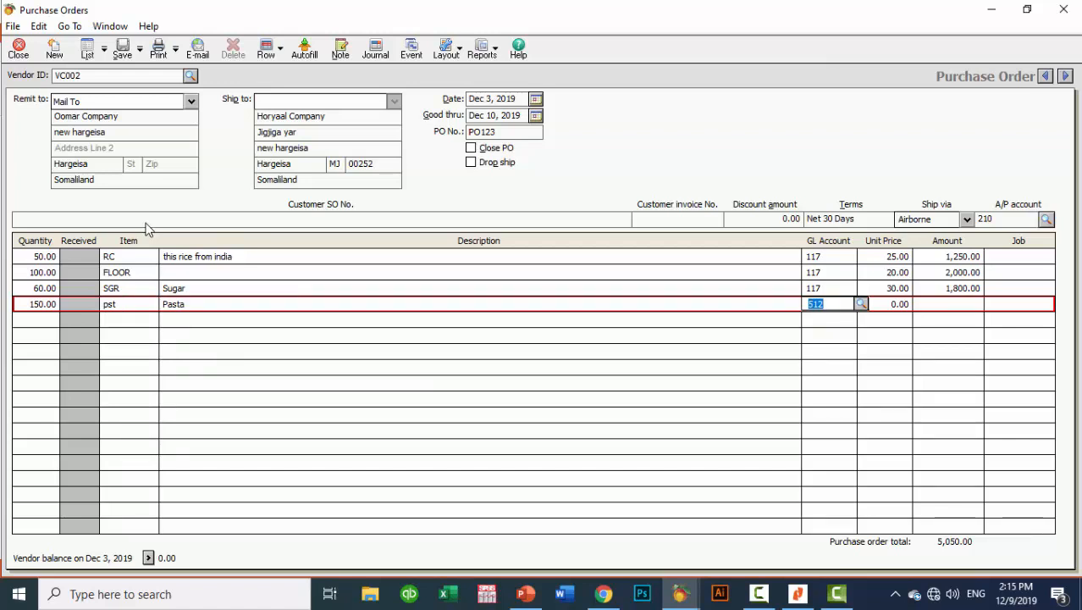
pyautogui.hotkey('shift', '?')
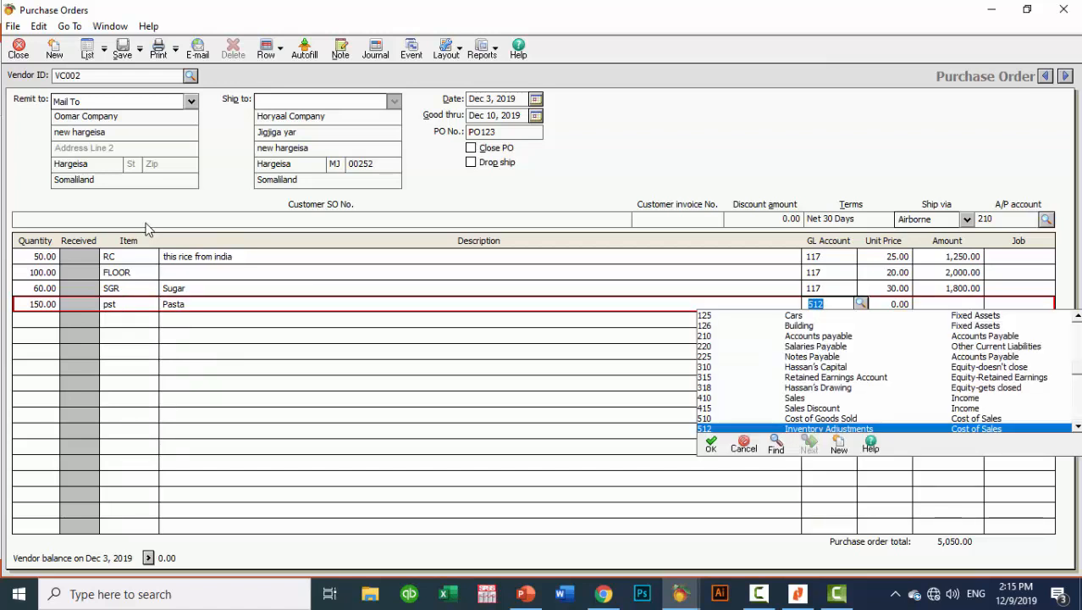
pyautogui.scroll(8, 146, 230)
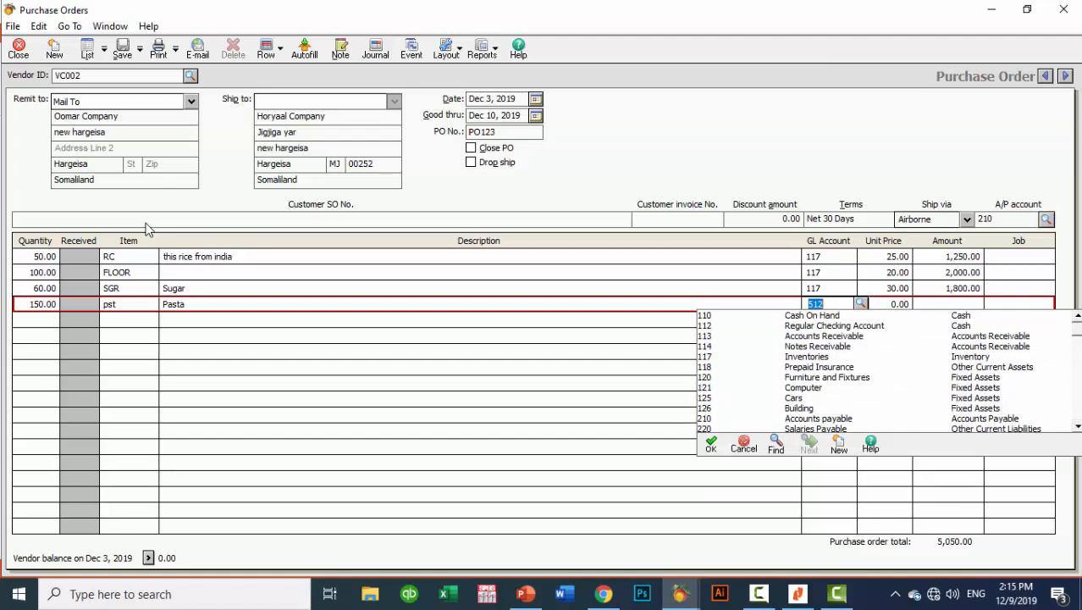
pyautogui.write('117')
pyautogui.press('Tab')
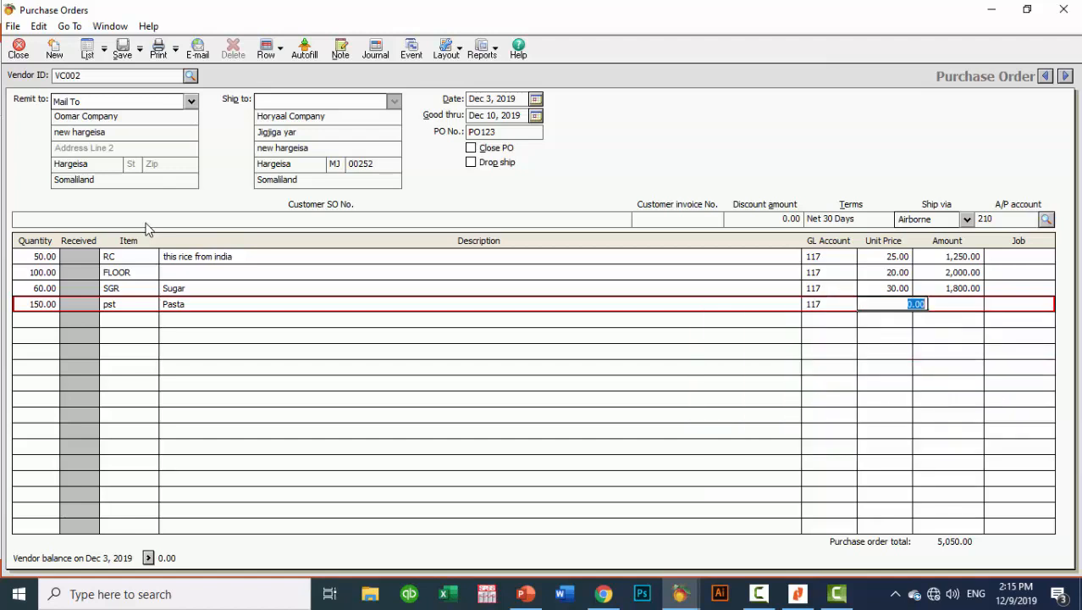
pyautogui.write('6')
pyautogui.press('Return')
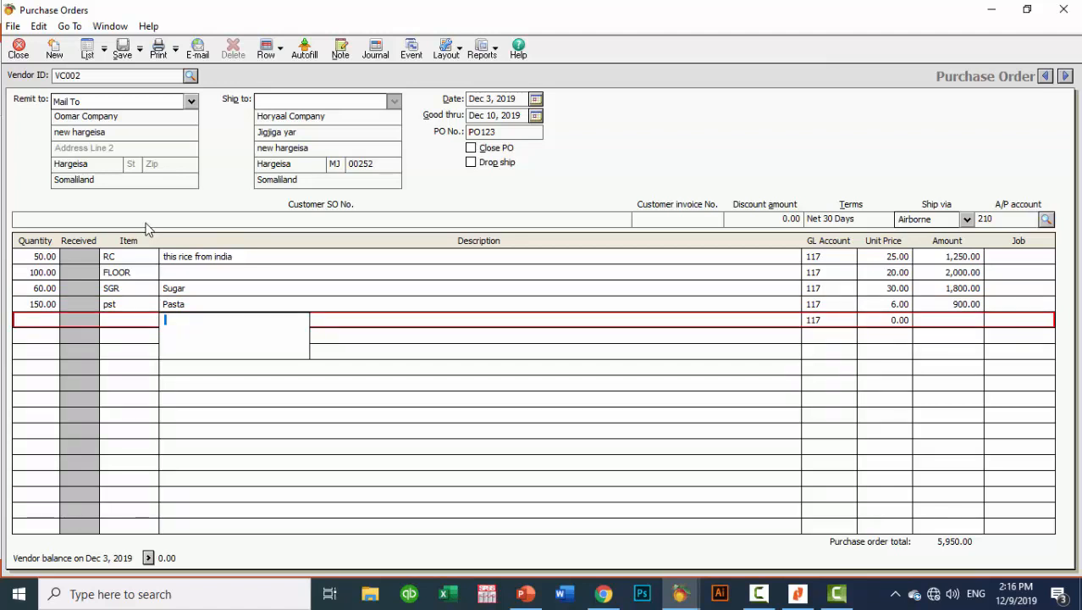
# Compare the Oomar Company purchase order with the PDF exercise and save it in Peachtree
pyautogui.hotkey('alt', 'Tab')
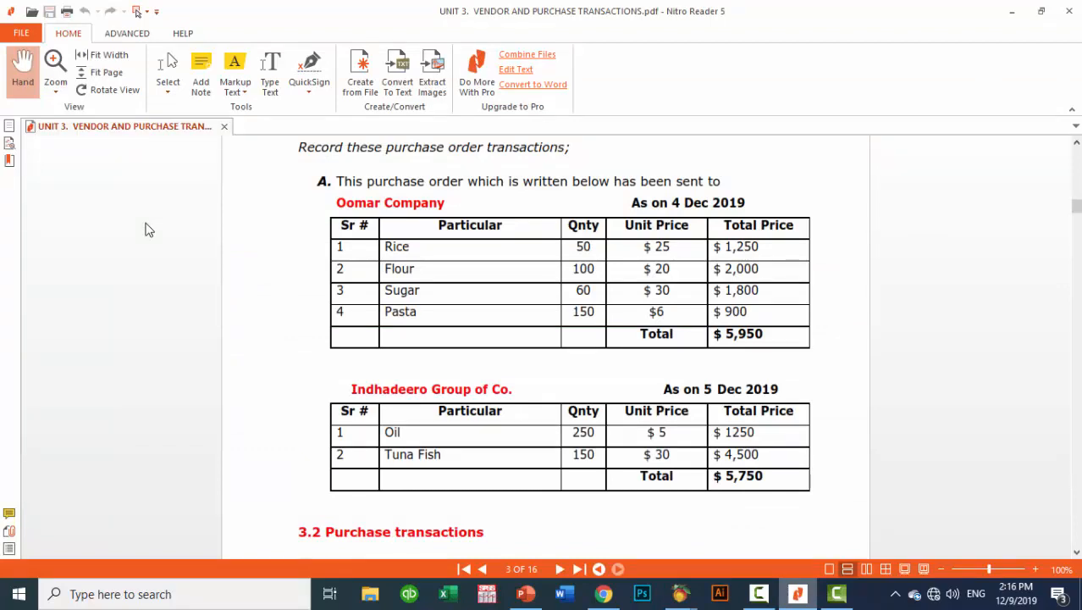
pyautogui.click(681, 594)
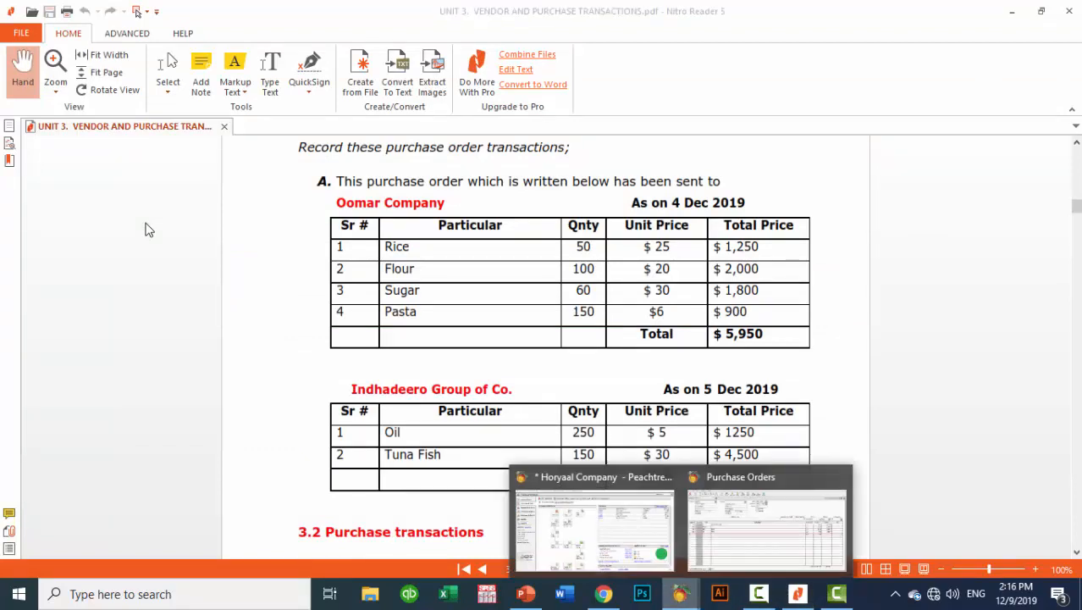
pyautogui.click(767, 529)
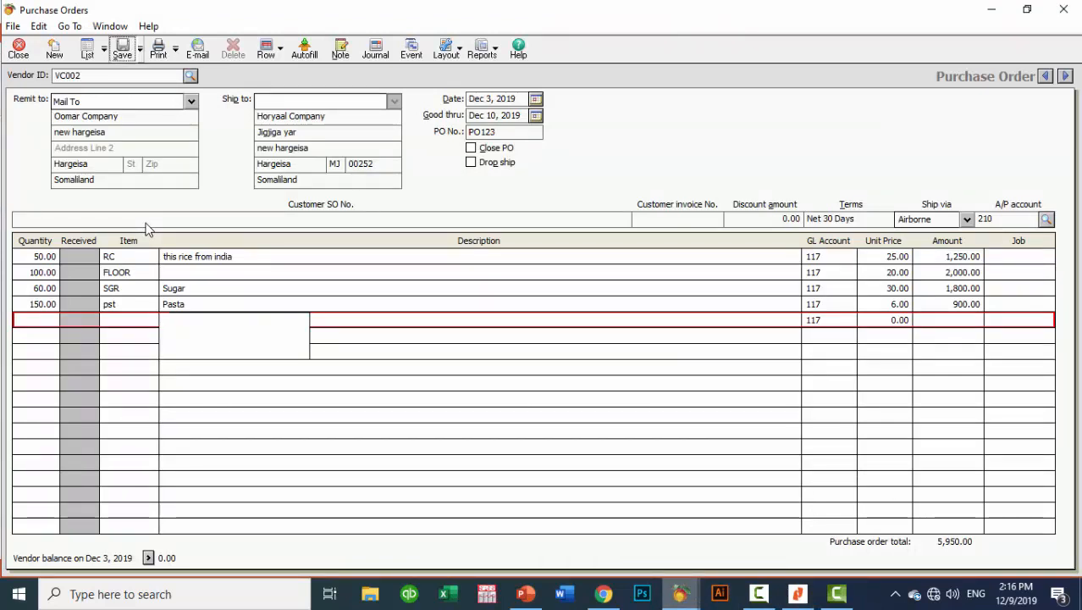
pyautogui.hotkey('ctrl', 's')
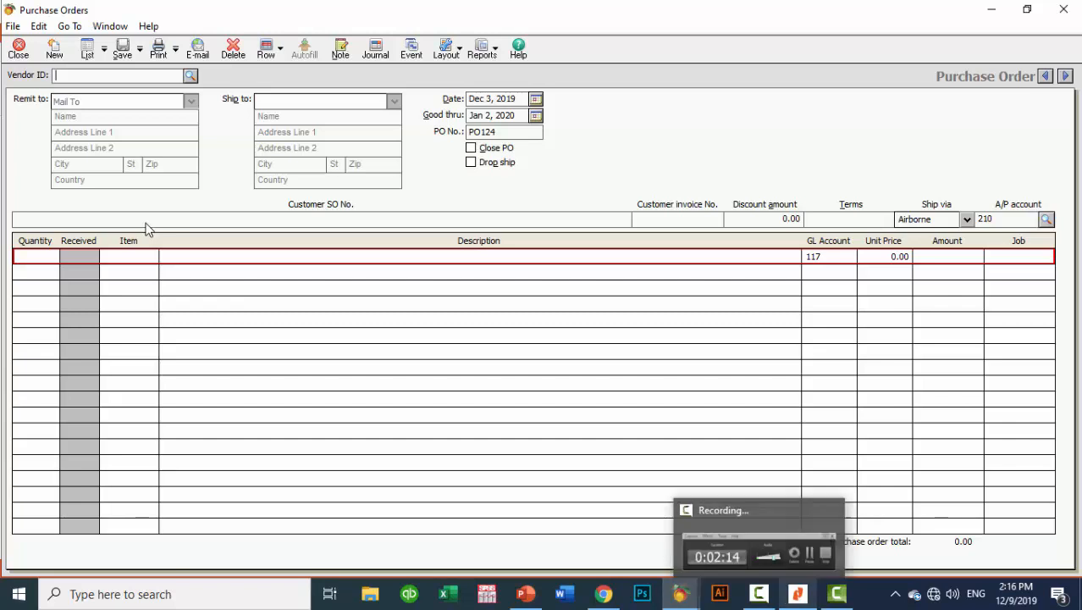
# Check the Indhadeero Group of Co. order in the PDF exercise and close Peachtree's blank purchase order window
pyautogui.click(798, 593)
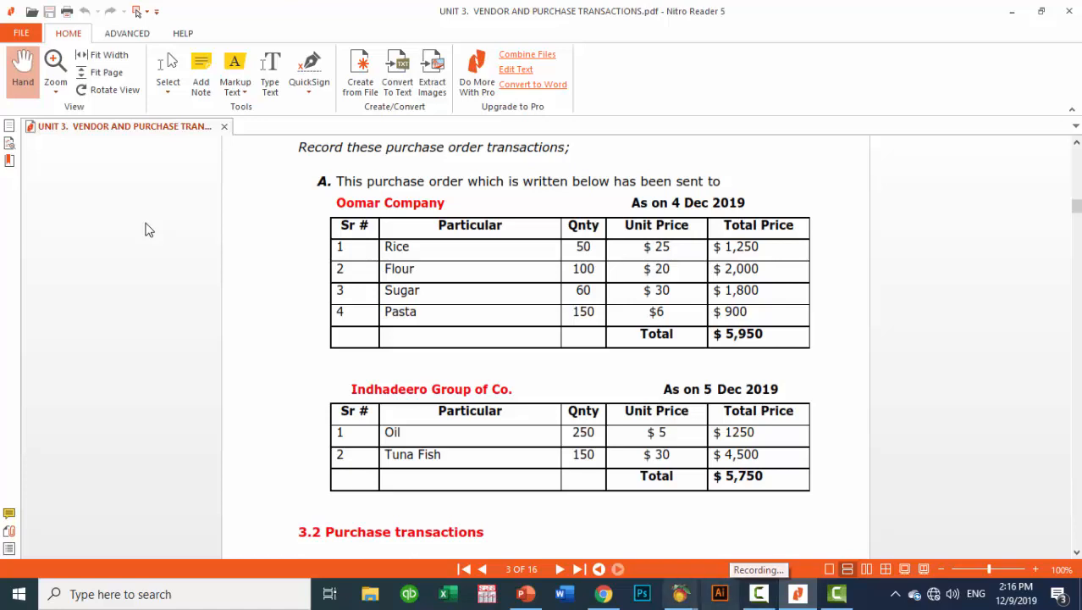
pyautogui.click(681, 594)
pyautogui.click(769, 517)
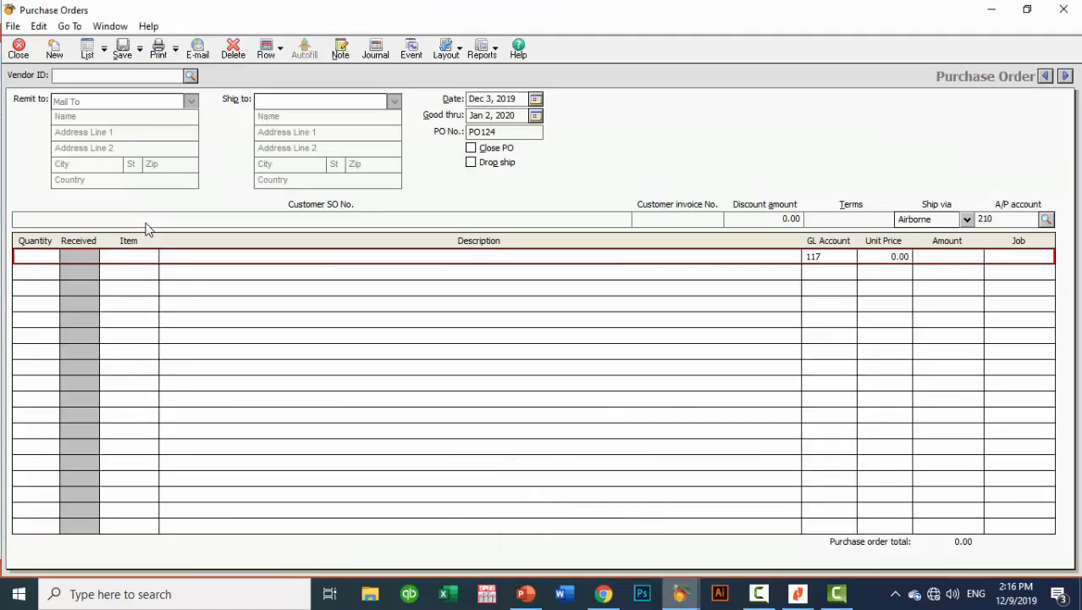
pyautogui.click(19, 50)
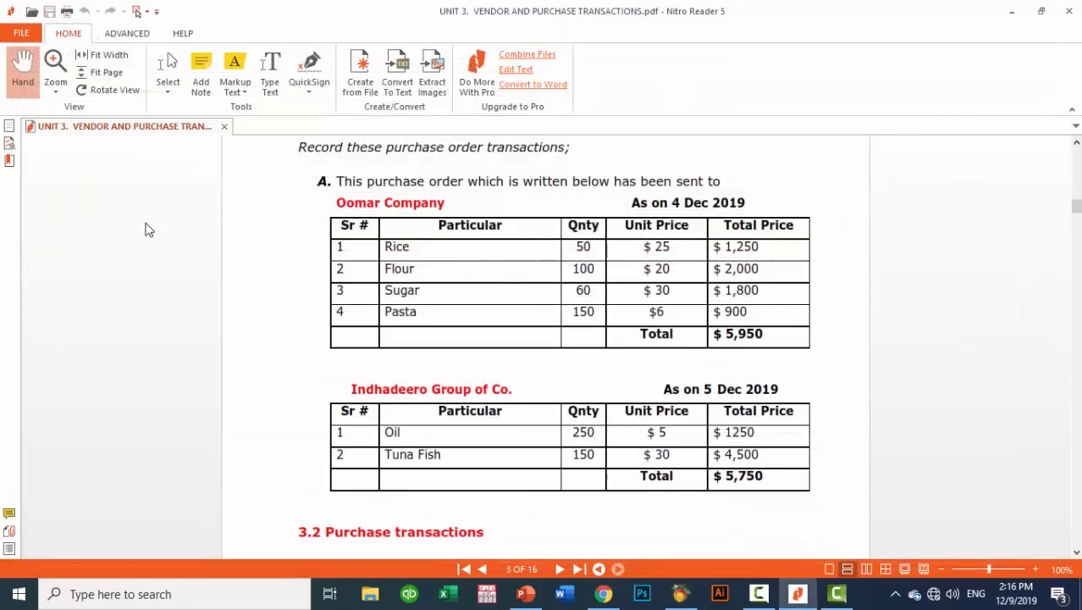
# Open a new purchase order in Peachtree for vendor Indha-Deero Group Of Co. and enter its purchase order number
pyautogui.click(681, 594)
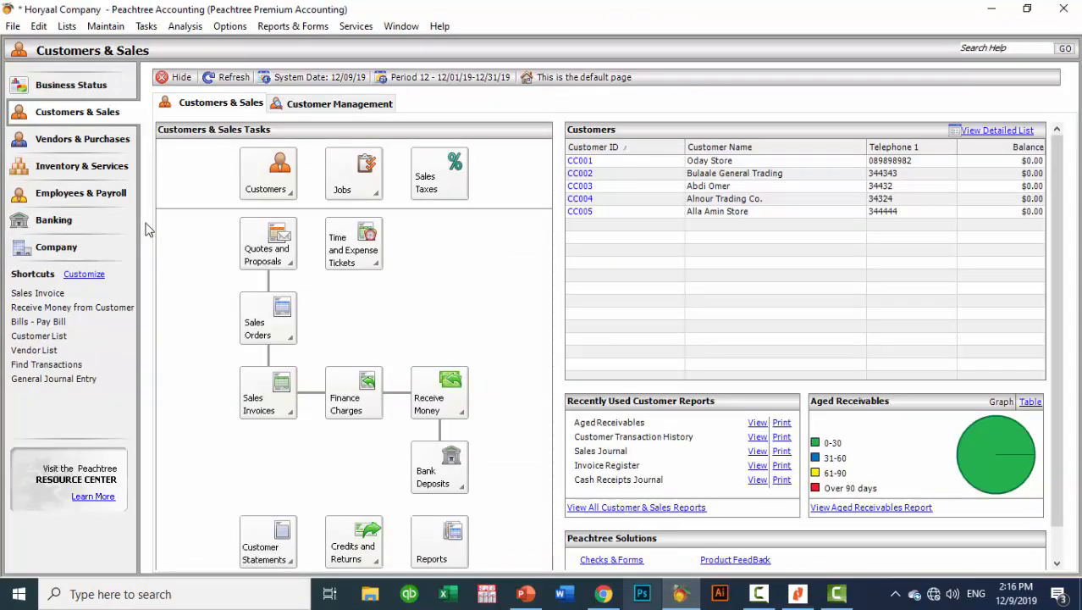
pyautogui.hotkey('alt', 't')
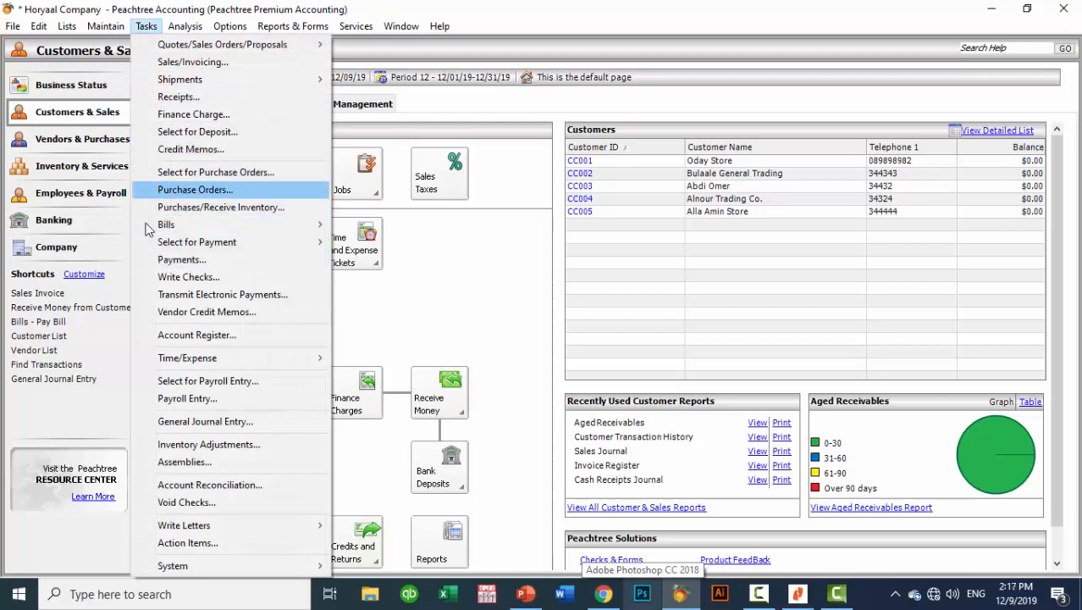
pyautogui.press('Return')
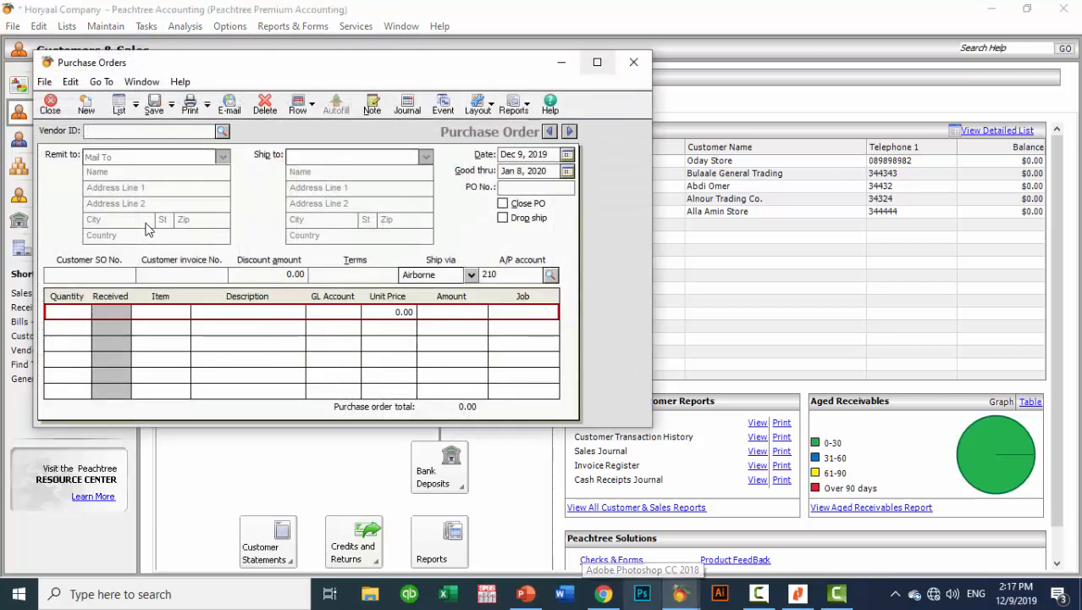
pyautogui.hotkey('shift', '/')
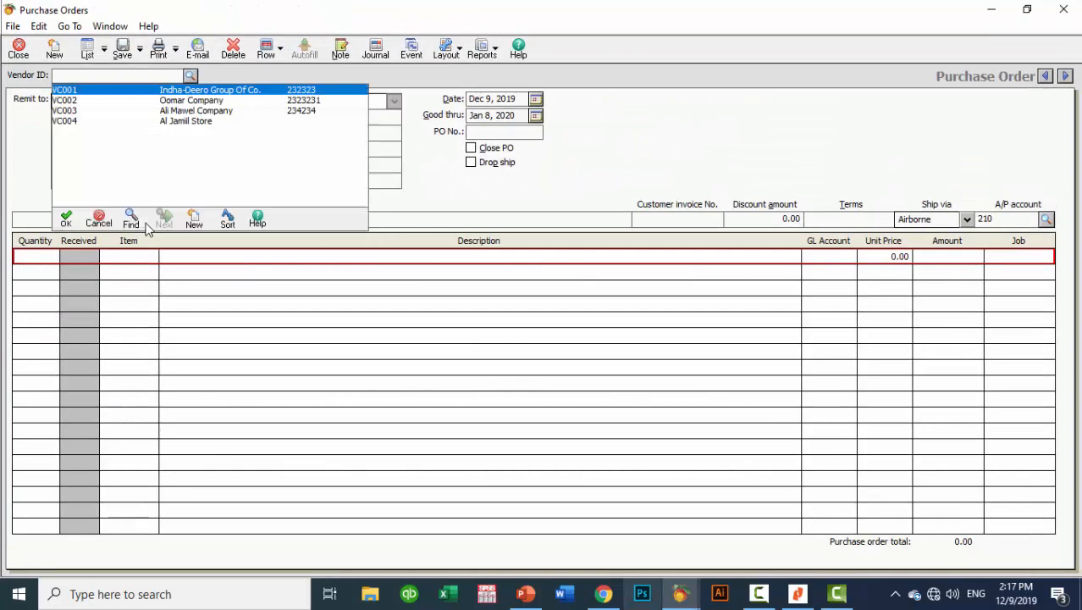
pyautogui.press('Return')
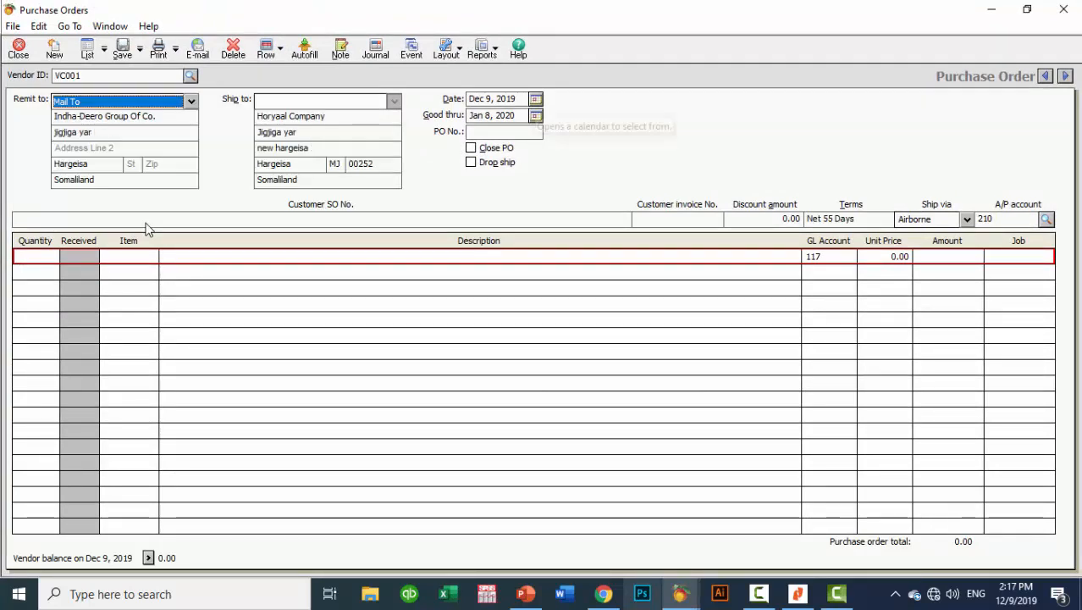
pyautogui.press('Tab')
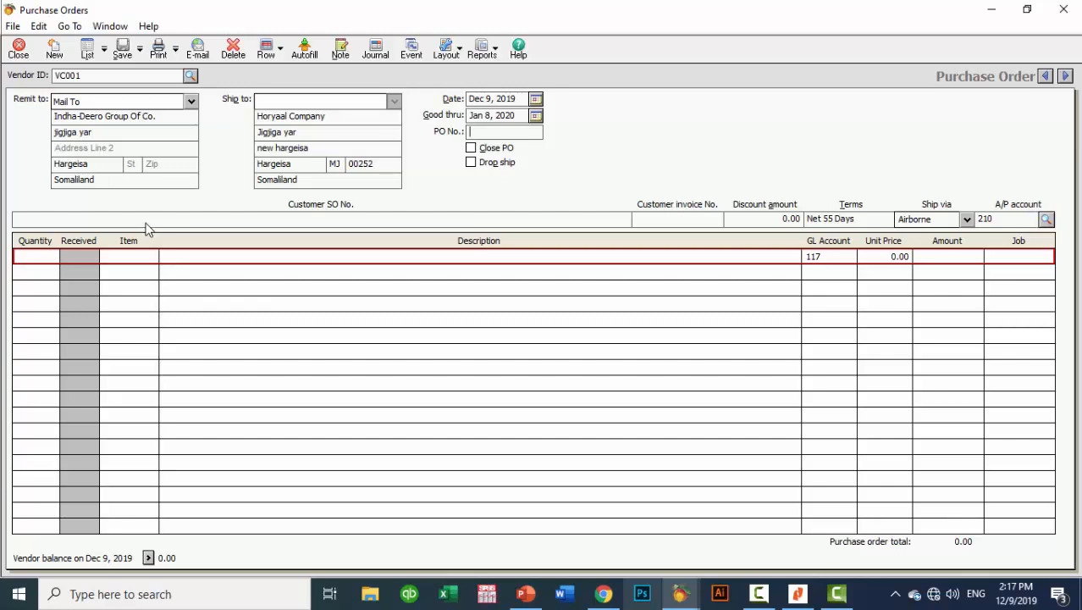
pyautogui.write('PO12')
# Consult the PDF exercise and fill the first order line with quantity 250 and item ol (oil)
pyautogui.hotkey('alt', 'Tab')
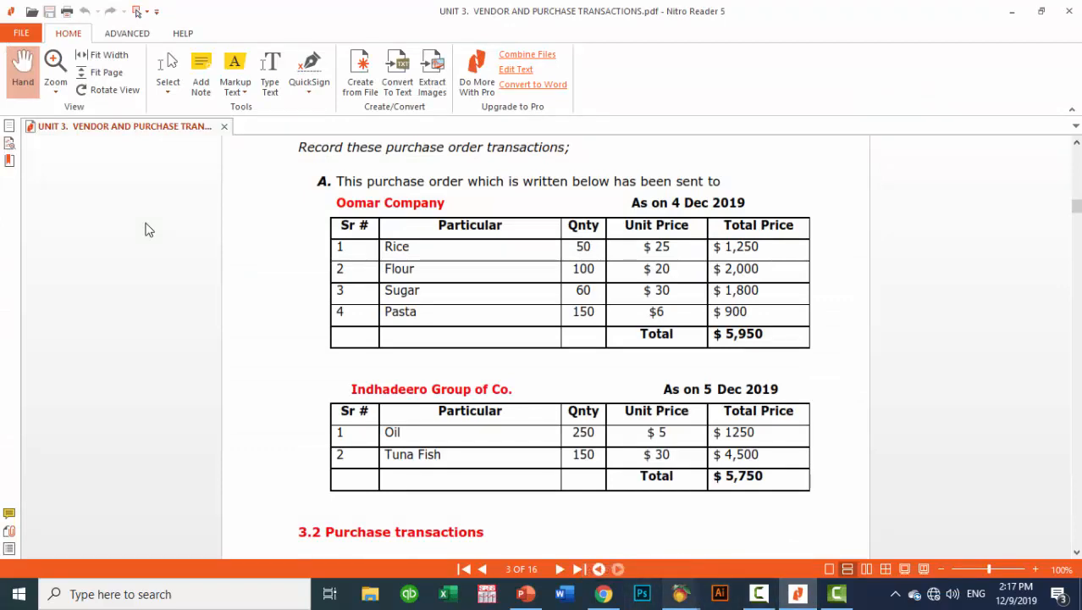
pyautogui.hotkey('alt', 'Tab')
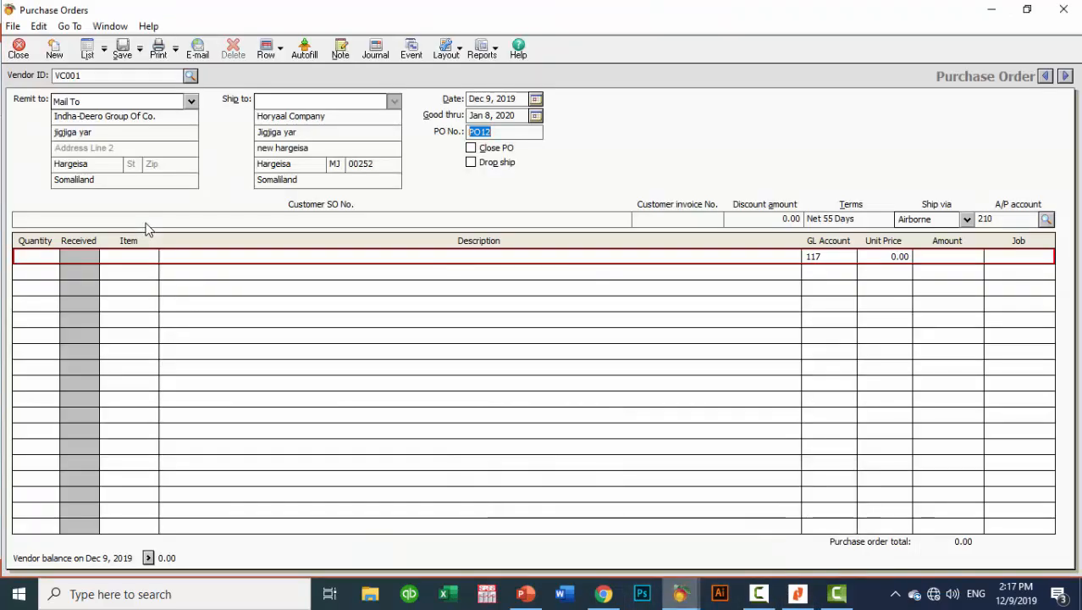
pyautogui.press('Tab')
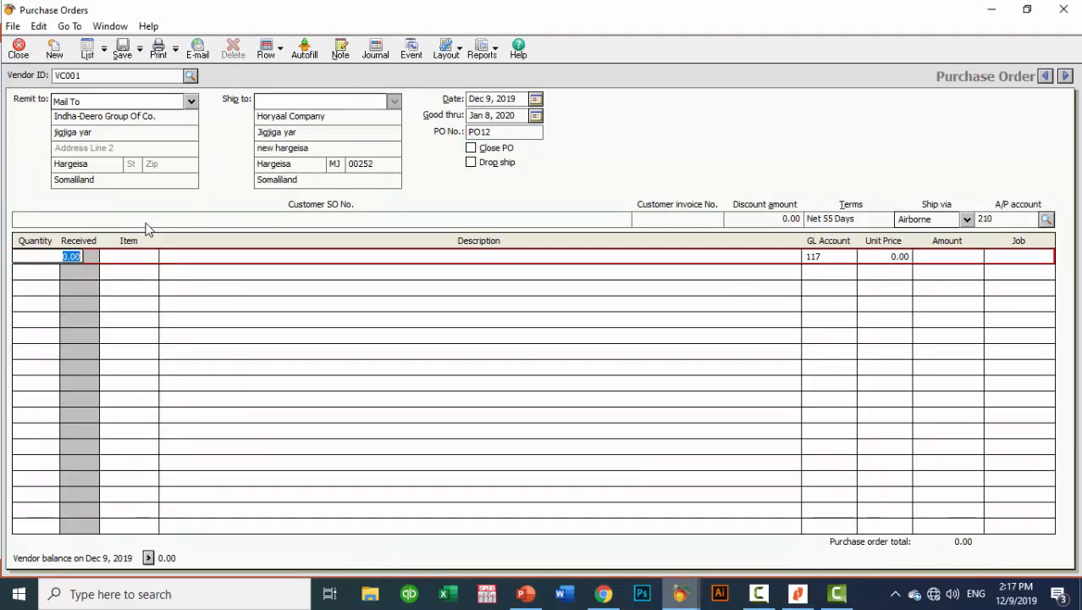
pyautogui.write('250')
pyautogui.press('Tab')
pyautogui.hotkey('shift', '/')
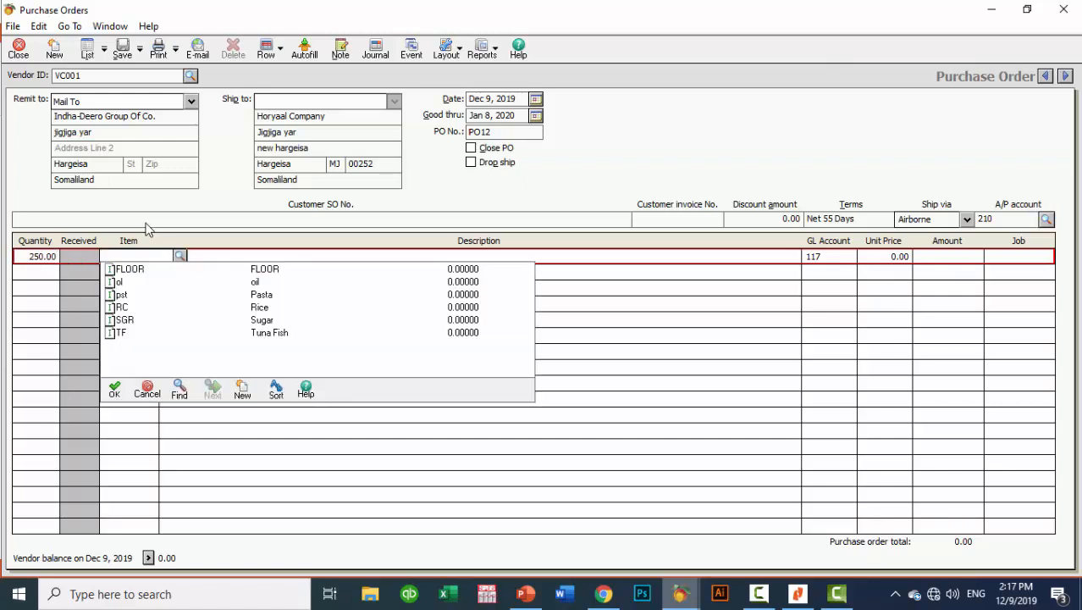
pyautogui.write('ol')
pyautogui.press('Return')
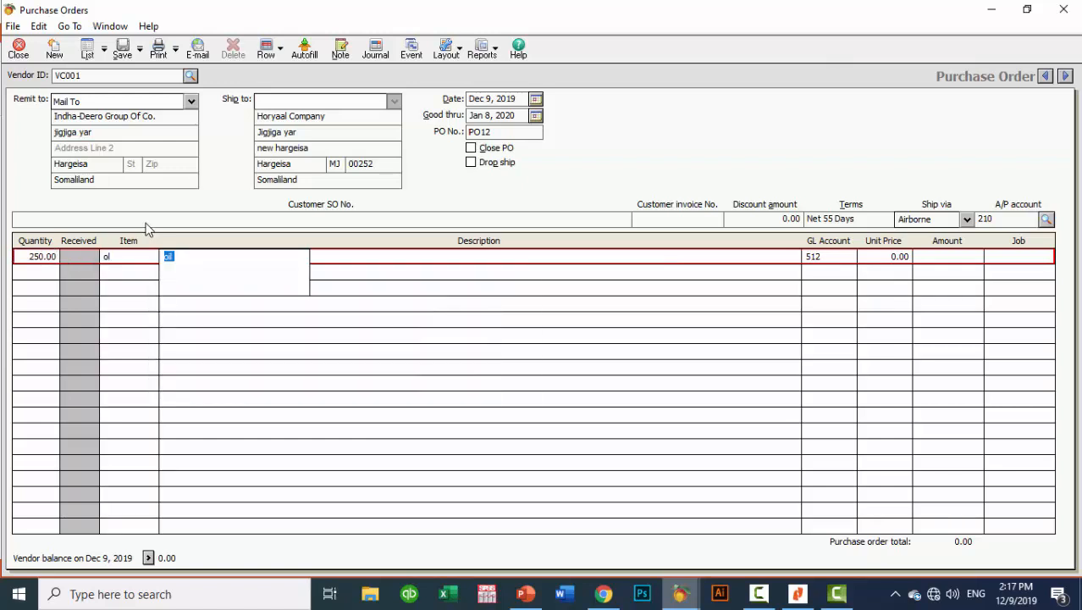
# Set the oil line's GL account to 117, Inventories
pyautogui.press('Tab')
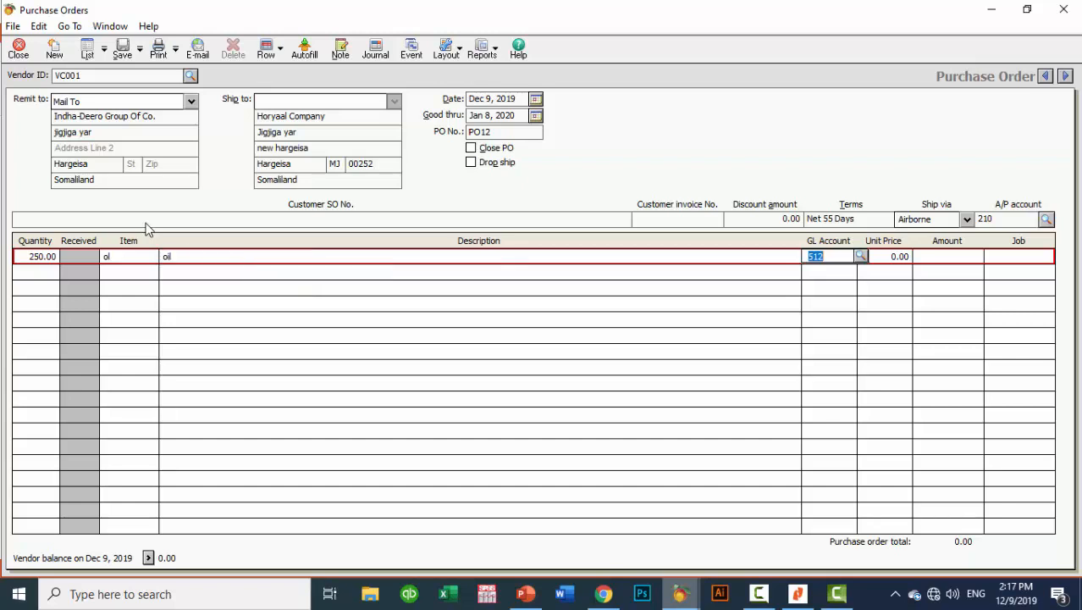
pyautogui.hotkey('shift', '/')
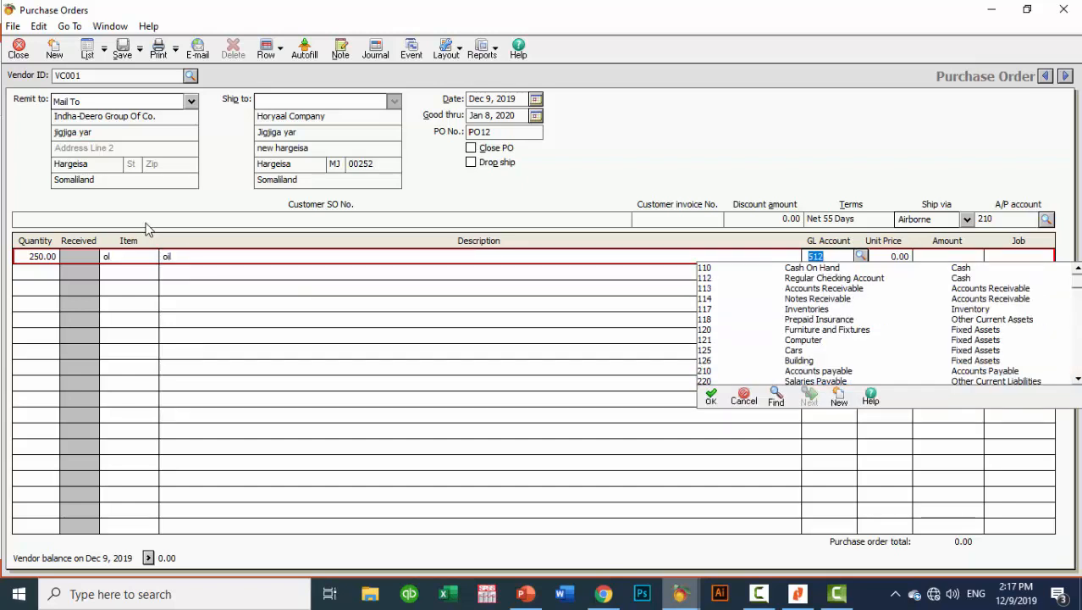
pyautogui.write('117')
pyautogui.press('Return')
pyautogui.press('Tab')
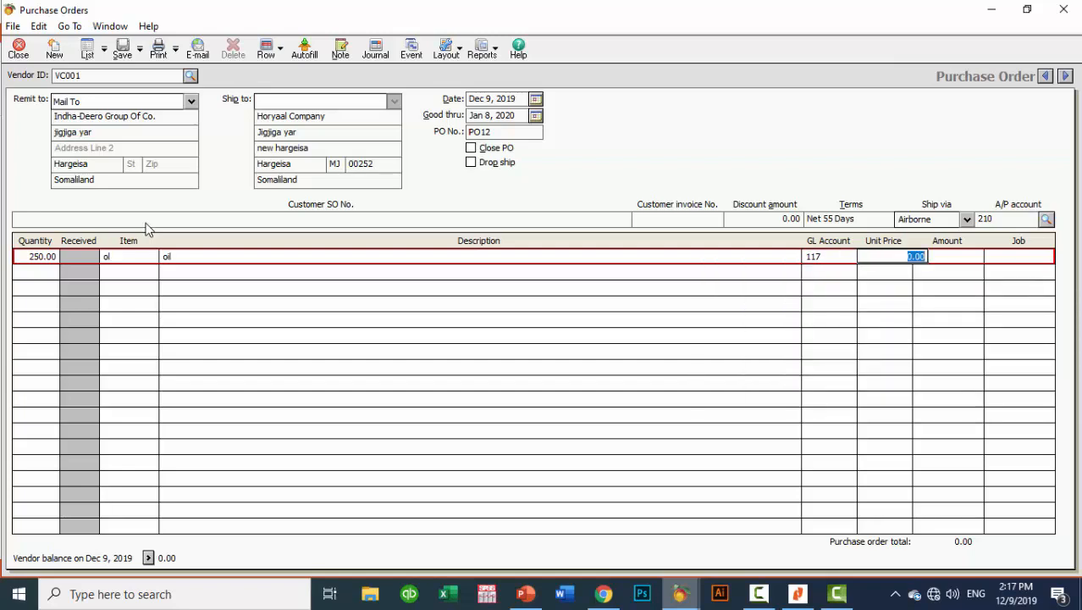
# Look up the oil price in the PDF exercise and set the oil line's unit price to 5
pyautogui.hotkey('alt', 'Tab')
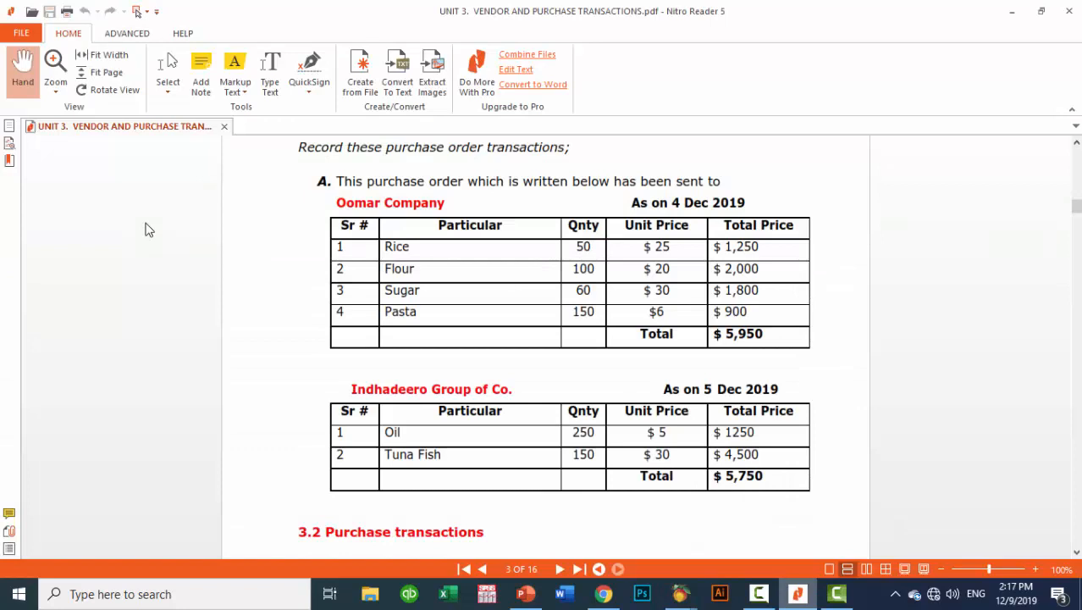
pyautogui.hotkey('alt', 'Tab')
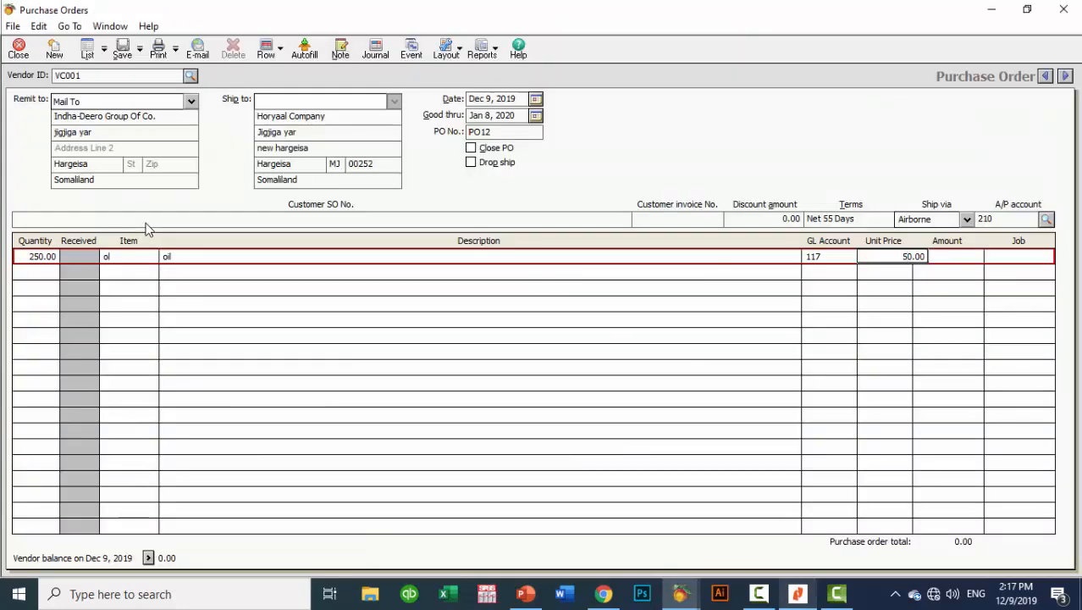
pyautogui.press('BackSpace')
pyautogui.press('Delete')
pyautogui.write('5')
pyautogui.press('Return')
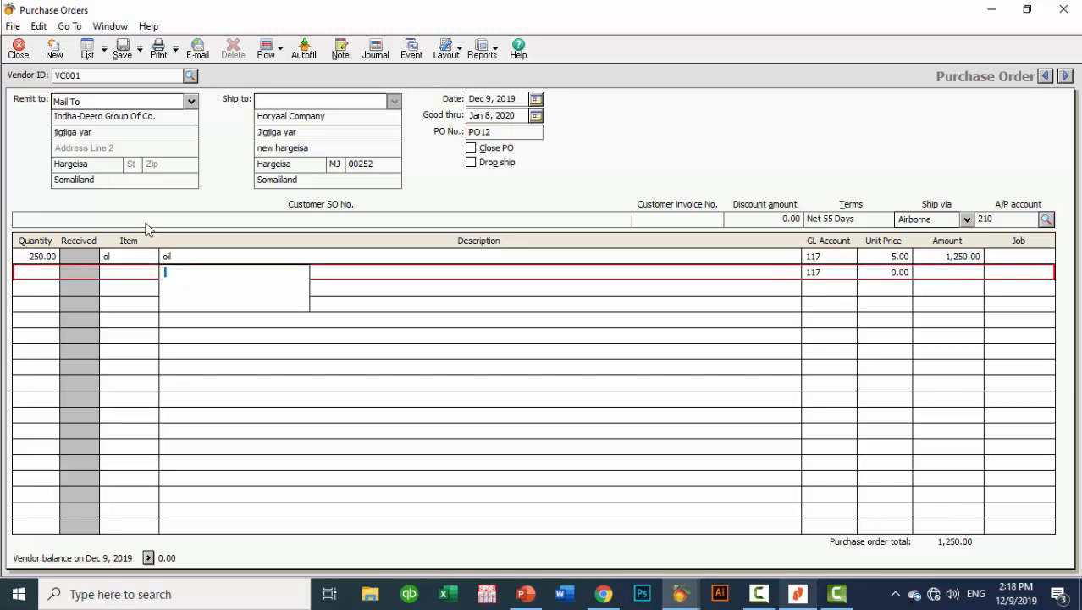
# Consult the PDF exercise and fill the second order line with quantity 150 and item TF (Tuna Fish)
pyautogui.hotkey('shift', 'Tab')
pyautogui.hotkey('shift', 'Tab')
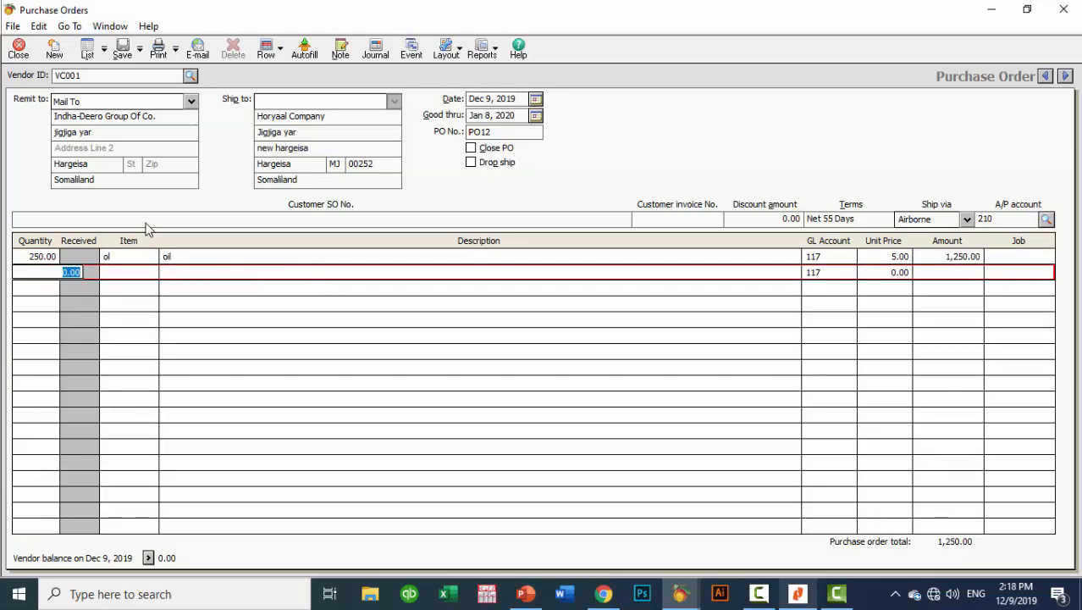
pyautogui.hotkey('alt', 'Tab')
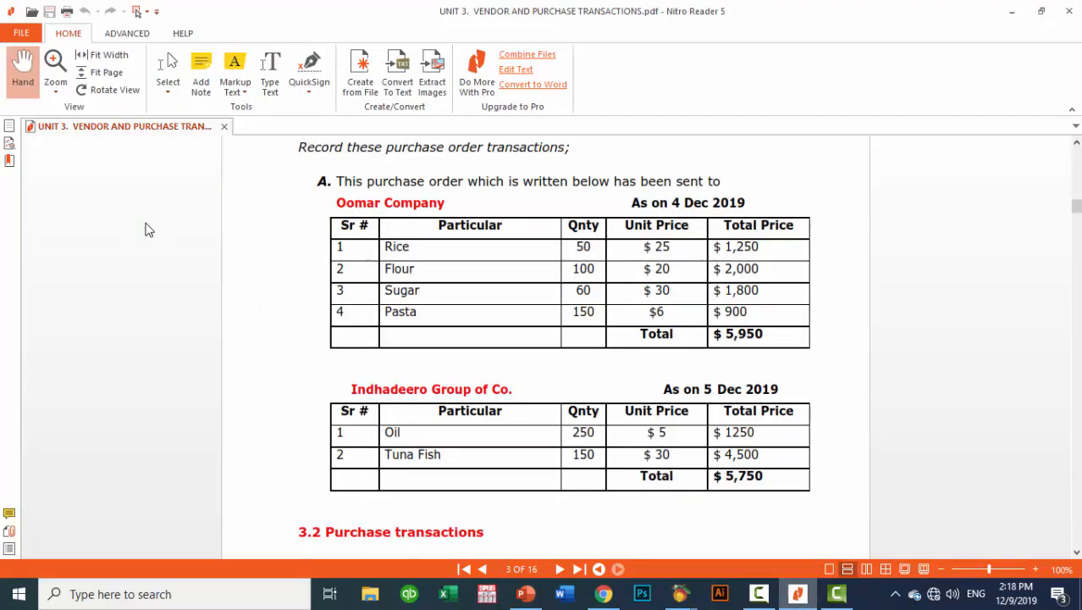
pyautogui.hotkey('alt', 'Tab')
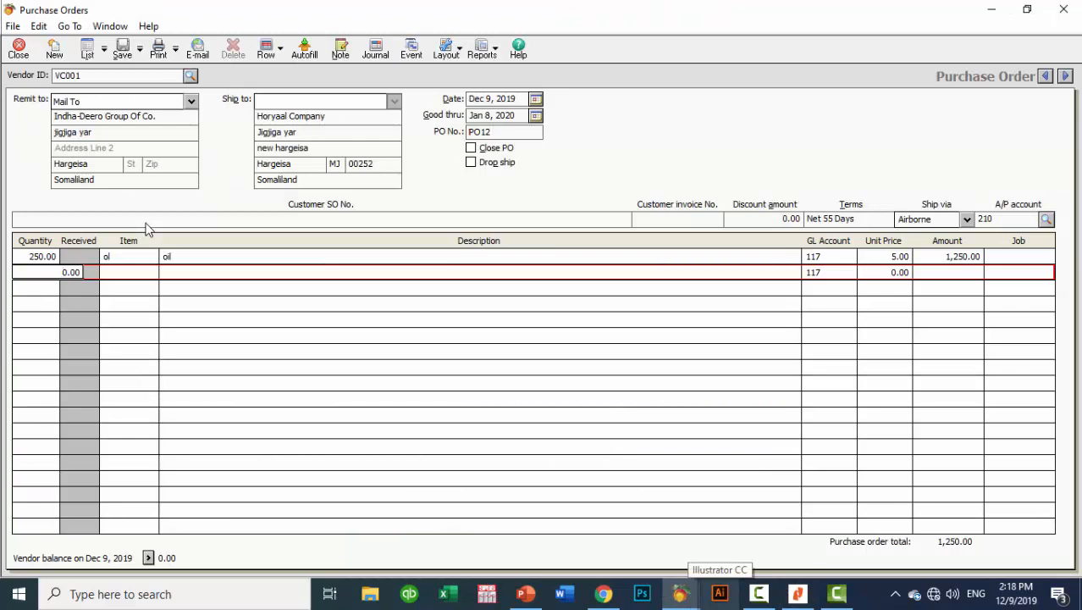
pyautogui.write('150')
pyautogui.press('Tab')
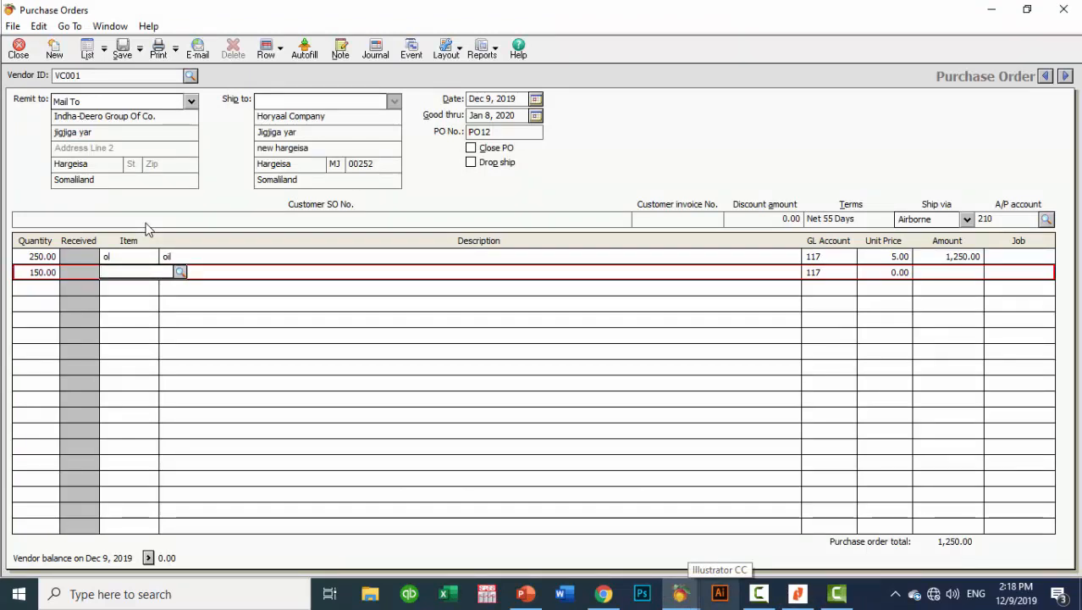
pyautogui.press('?')
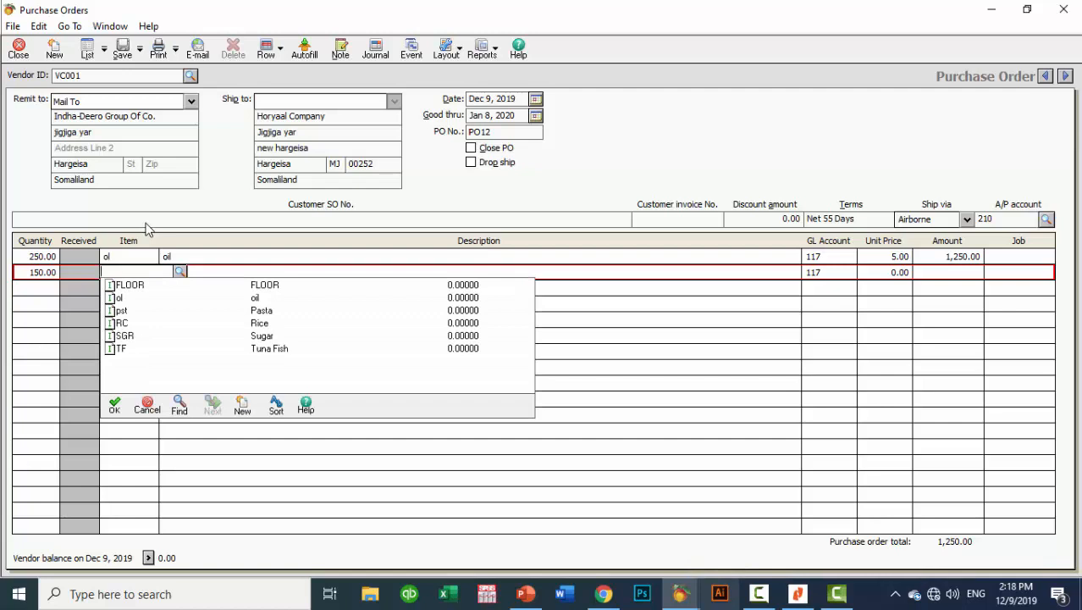
pyautogui.press('Escape')
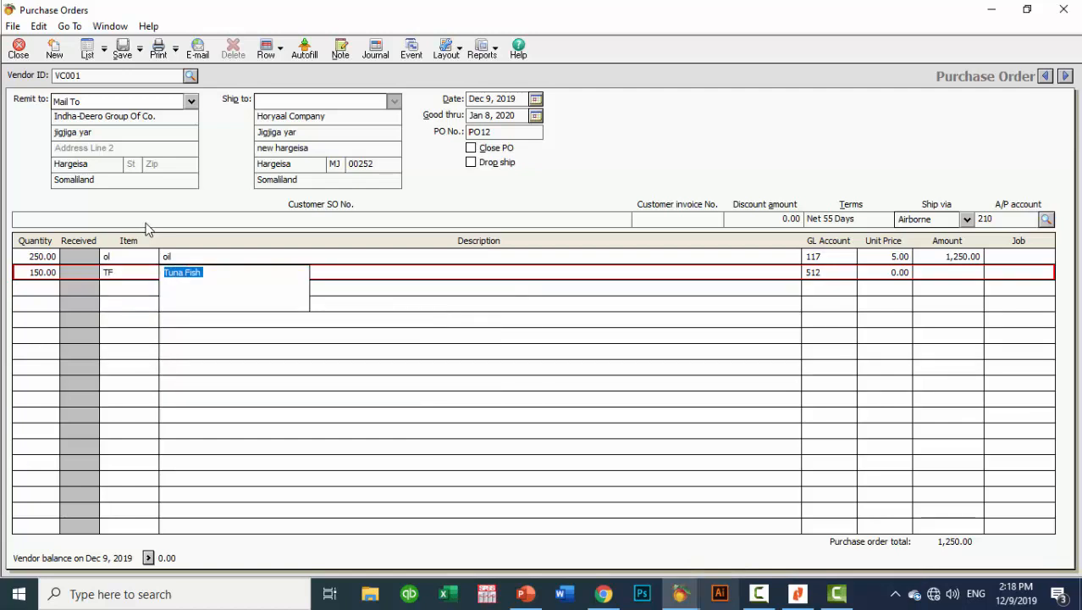
# Set the Tuna Fish line's GL account to 117, Inventories, and its unit price to 30
pyautogui.press('Tab')
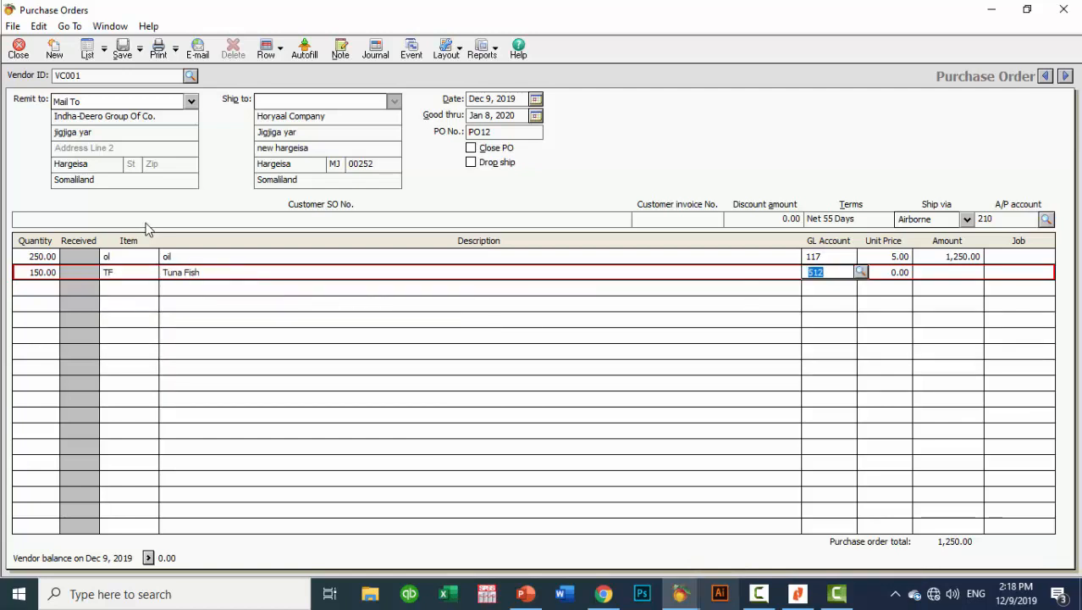
pyautogui.press('?')
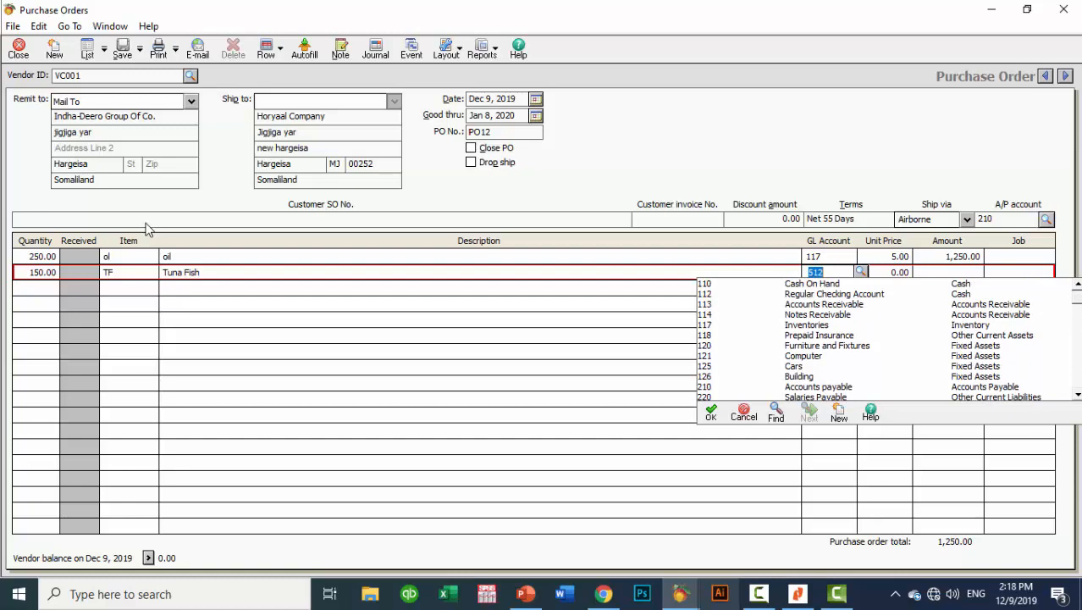
pyautogui.press('Return')
pyautogui.press('Tab')
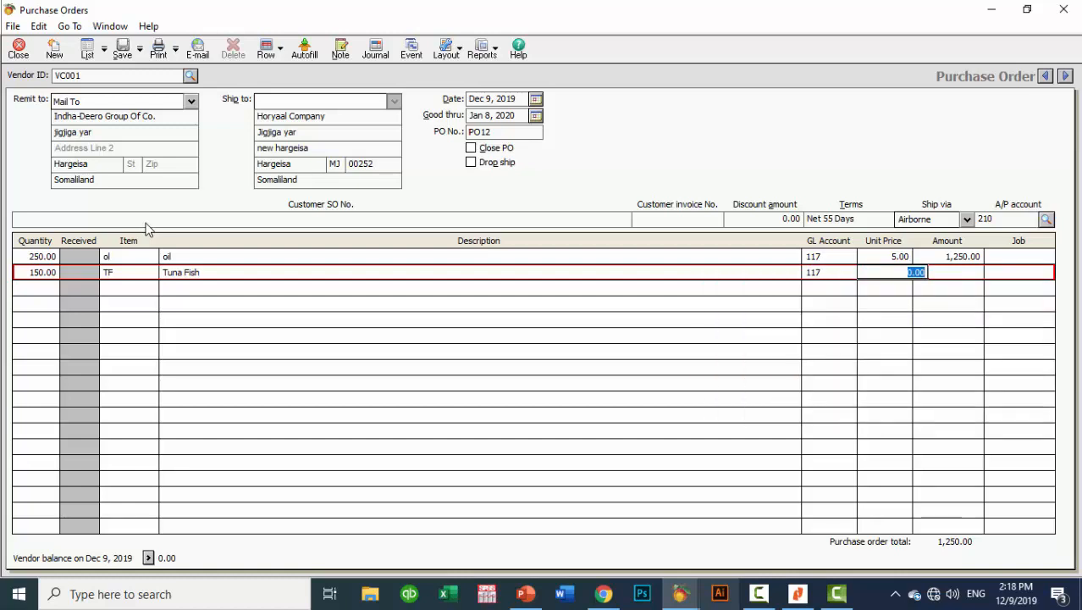
pyautogui.write('30')
pyautogui.press('Down')
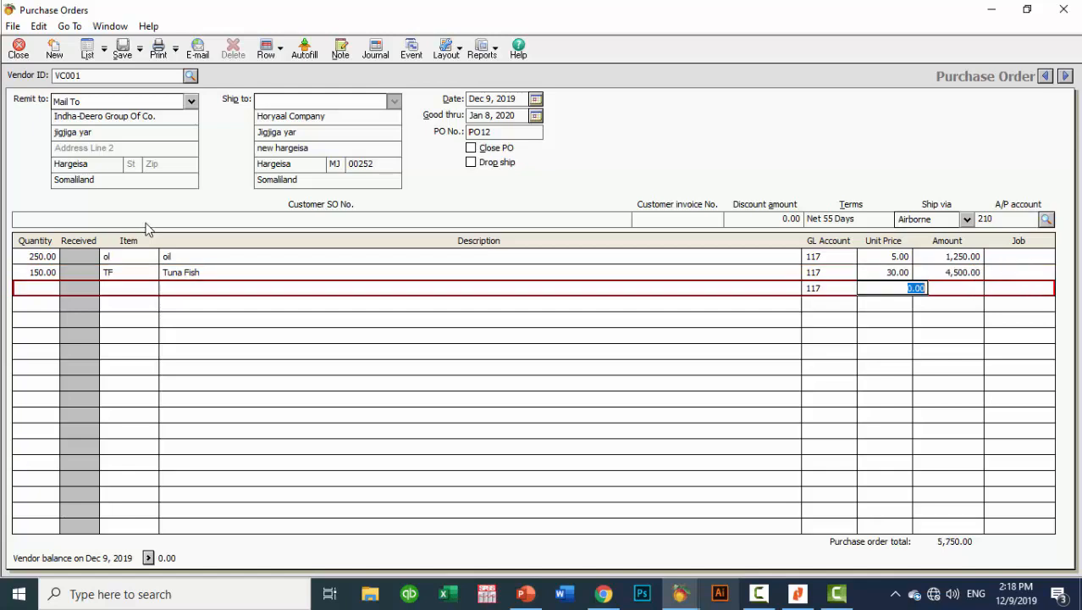
# Compare the Indha-Deero purchase order with the PDF exercise and save it in Peachtree
pyautogui.hotkey('alt', 'Tab')
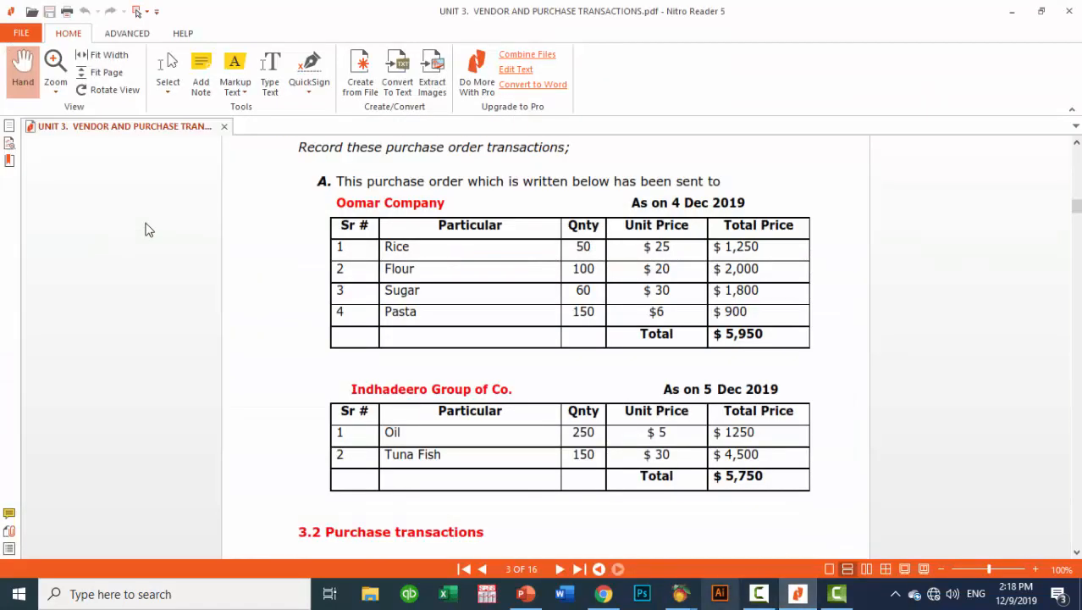
pyautogui.click(681, 593)
pyautogui.click(767, 529)
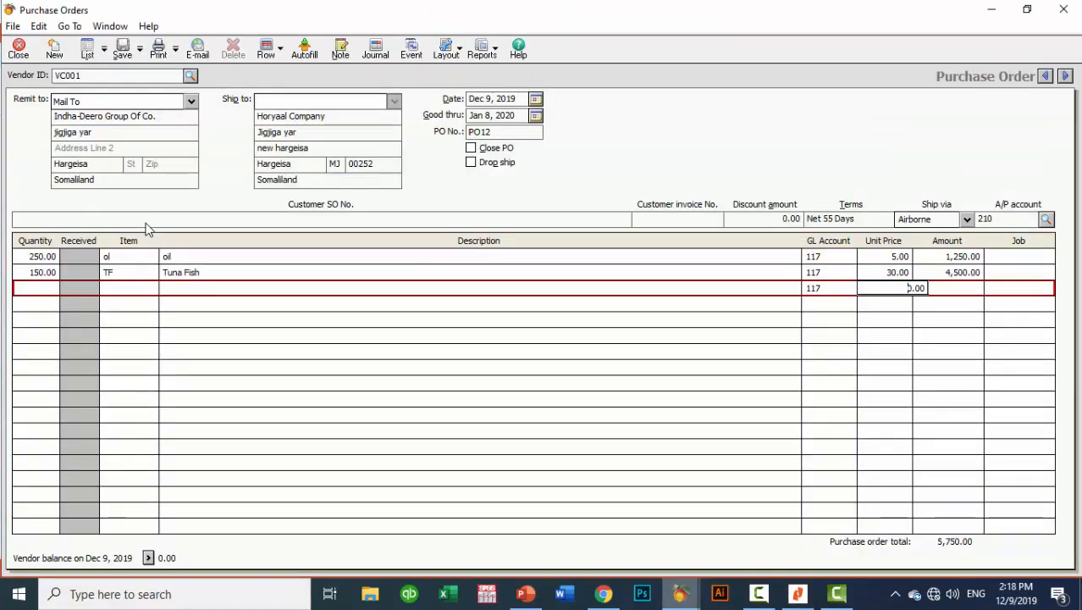
pyautogui.hotkey('ctrl', 's')
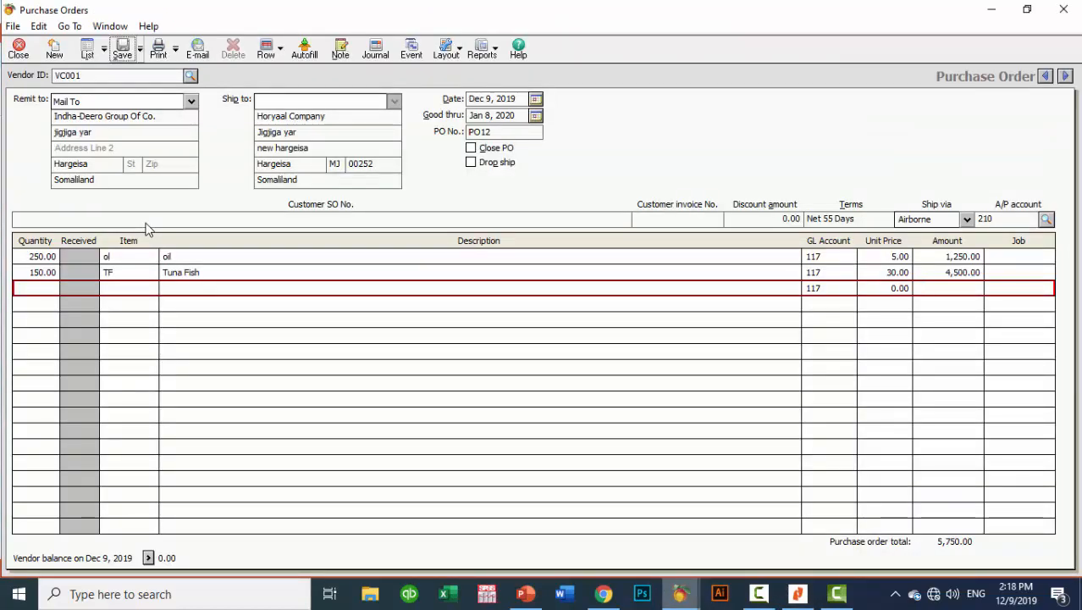